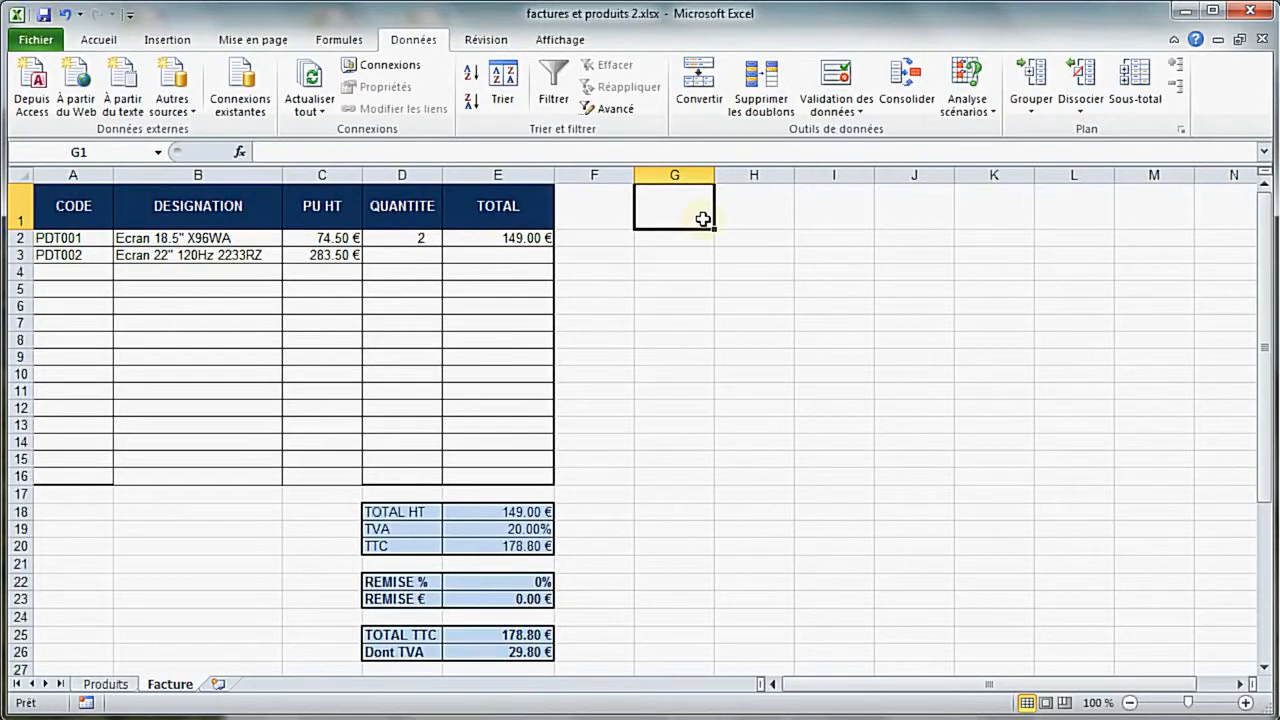
Try filling the DESIGNATION lookup formula from B3 down to B16, and clear cells B4:B16
click(281, 262)
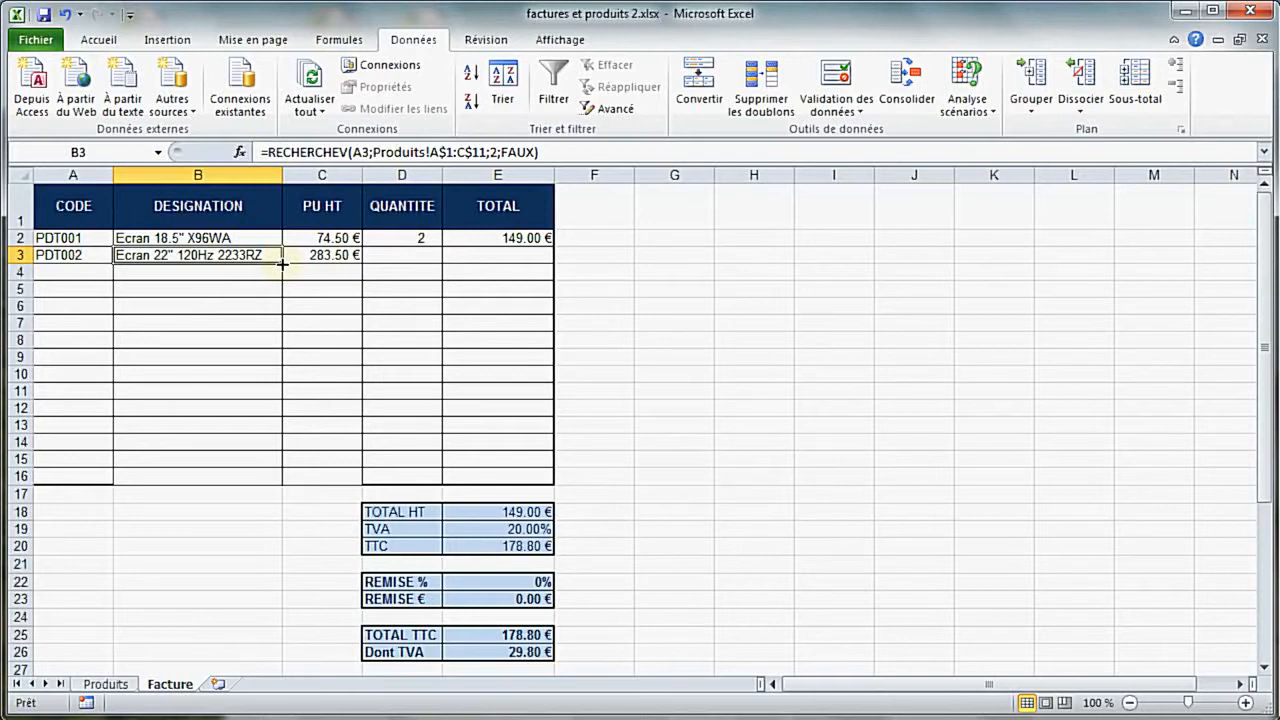
drag(282, 263, 278, 491)
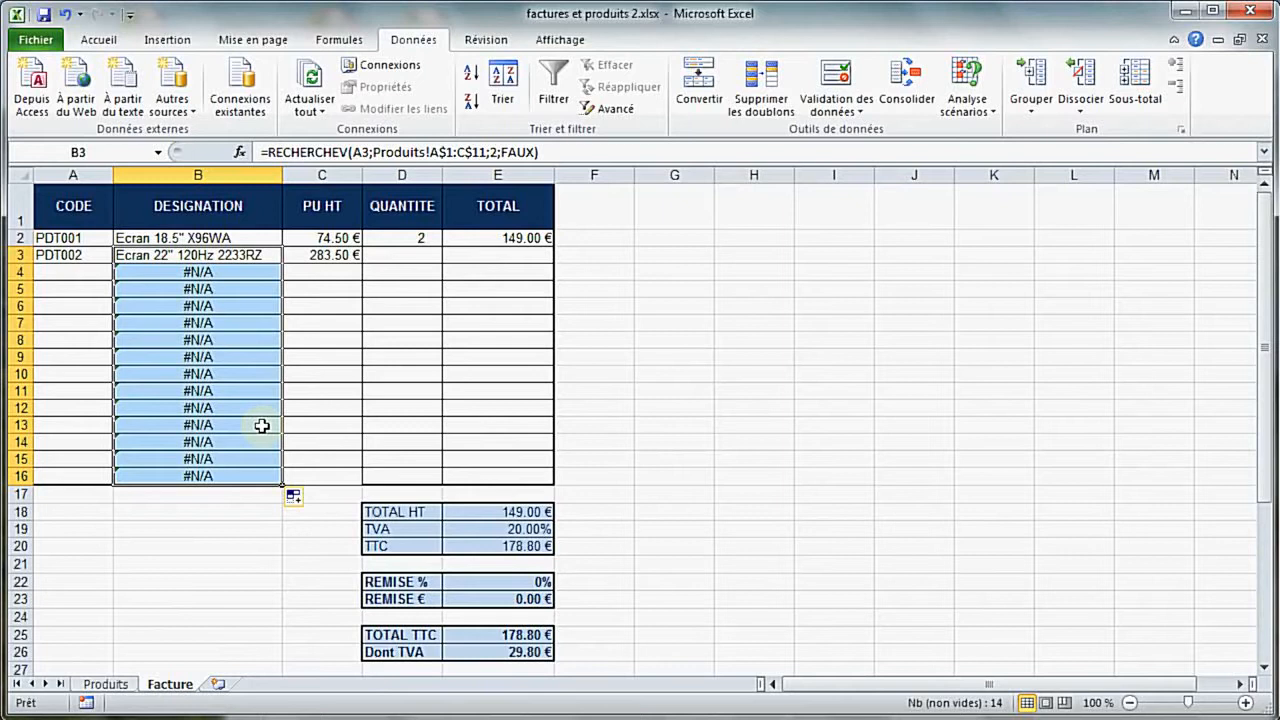
drag(234, 274, 236, 479)
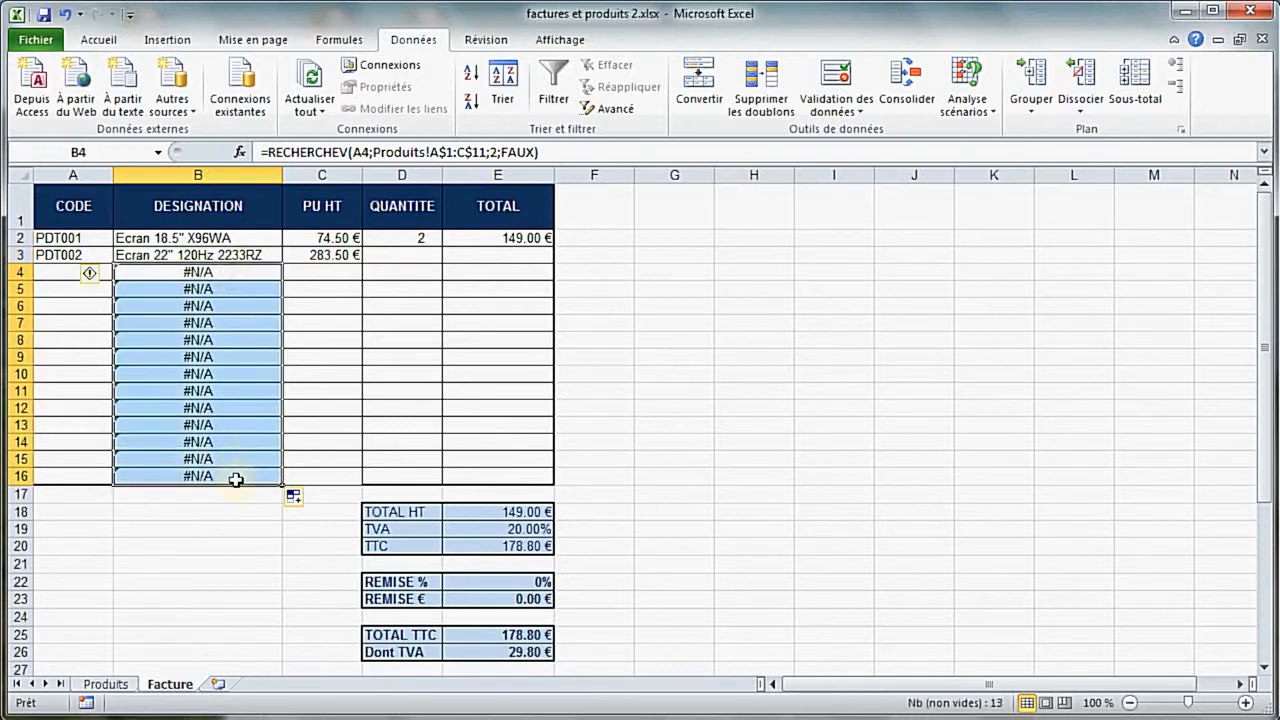
key(Delete)
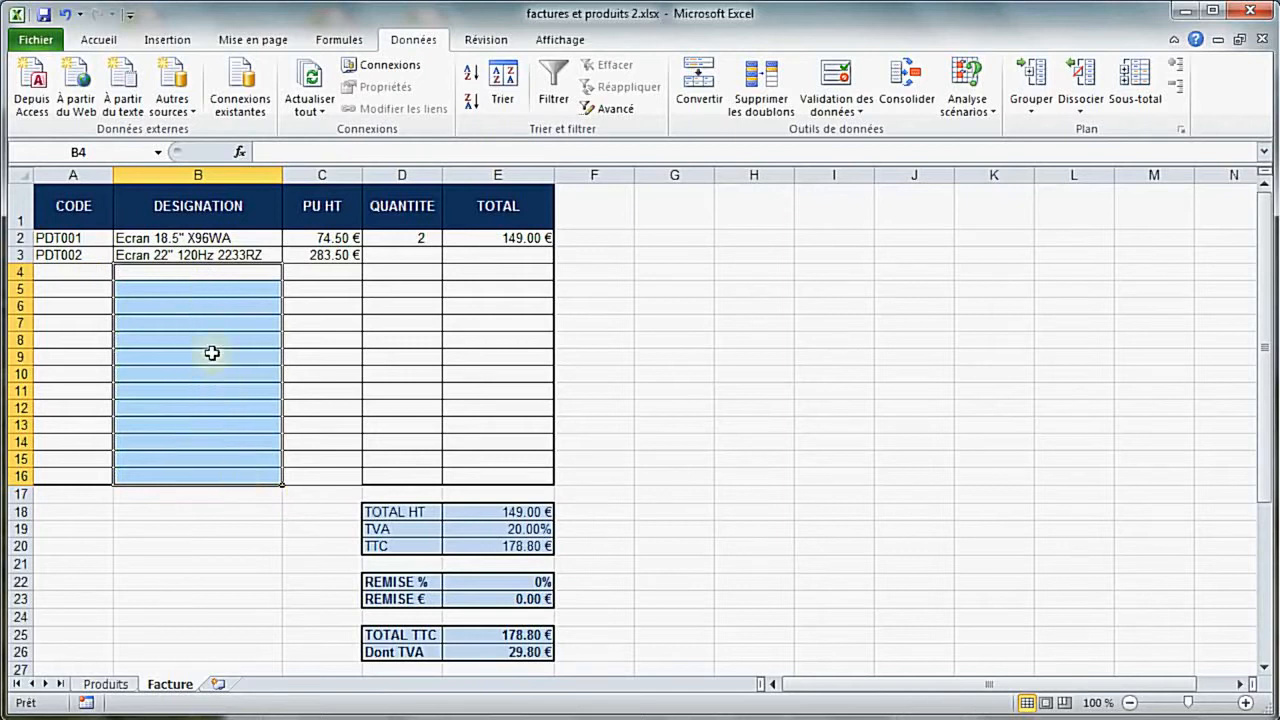
Enter =SI(ESTVIDE(A4);"";RECHERCHEV(A4;Produits!A$1:C$11;2;FAUX)) in cell B4
click(191, 269)
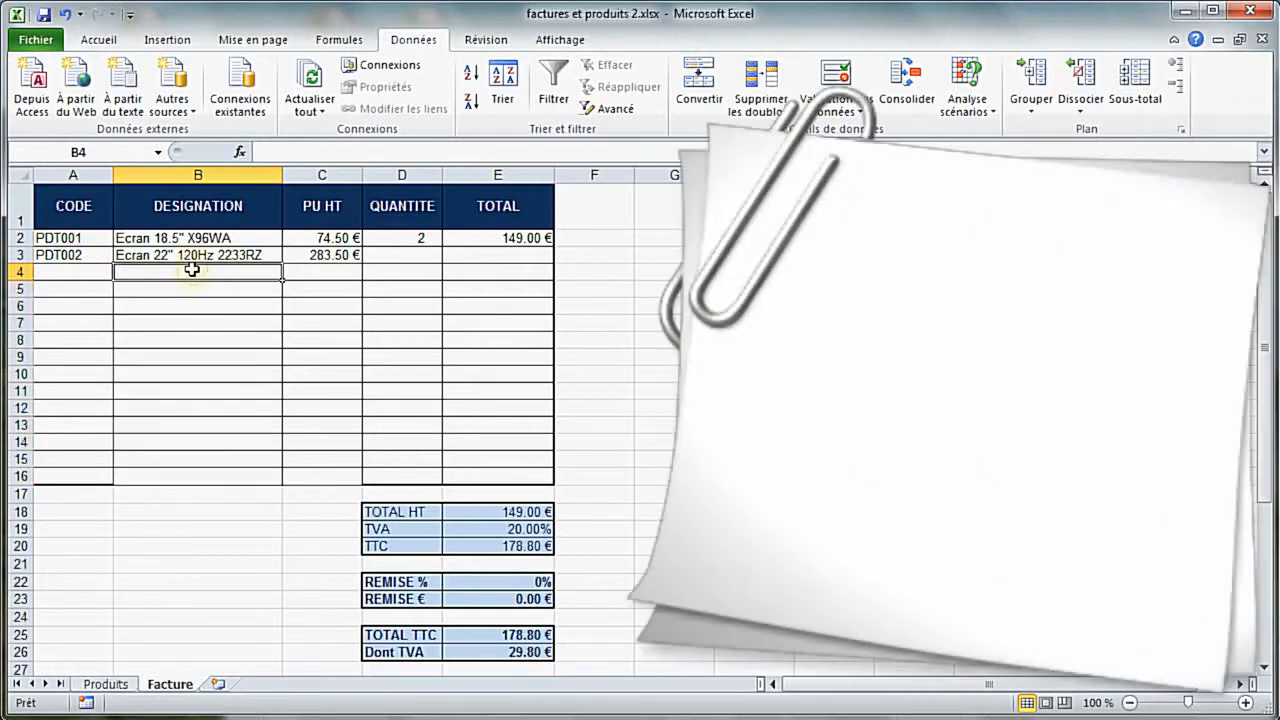
text(=si()
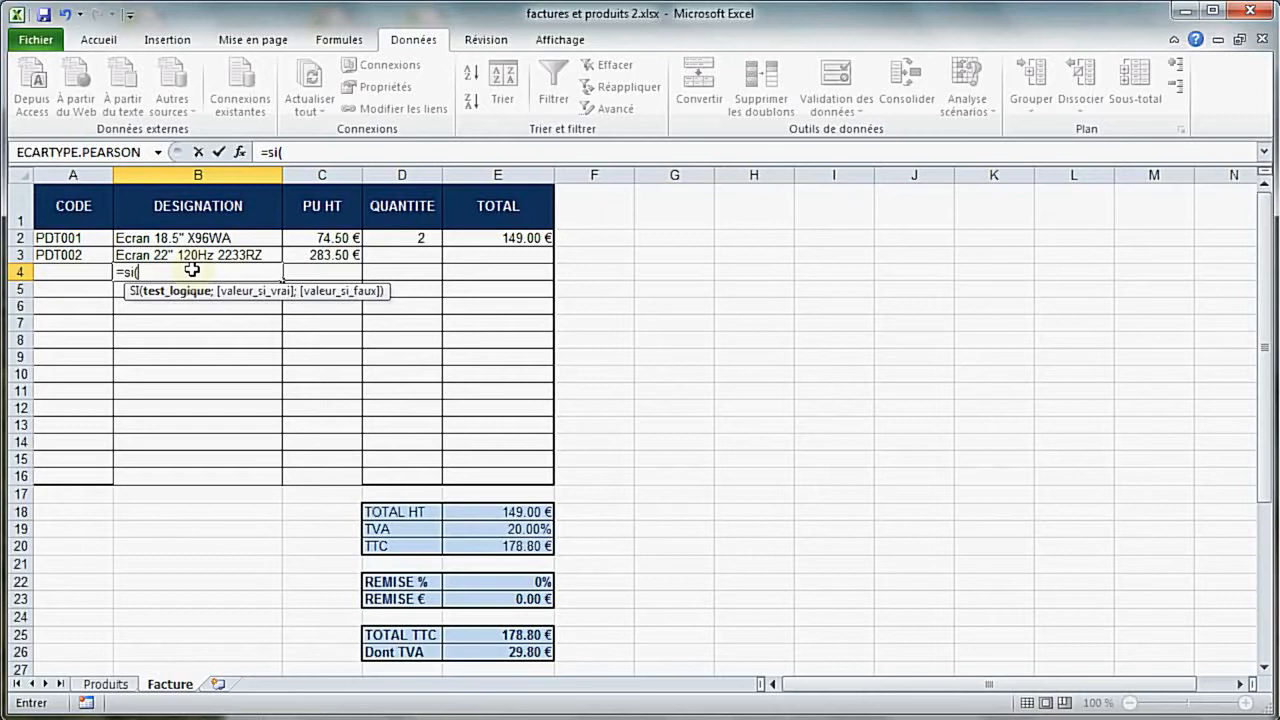
text(es)
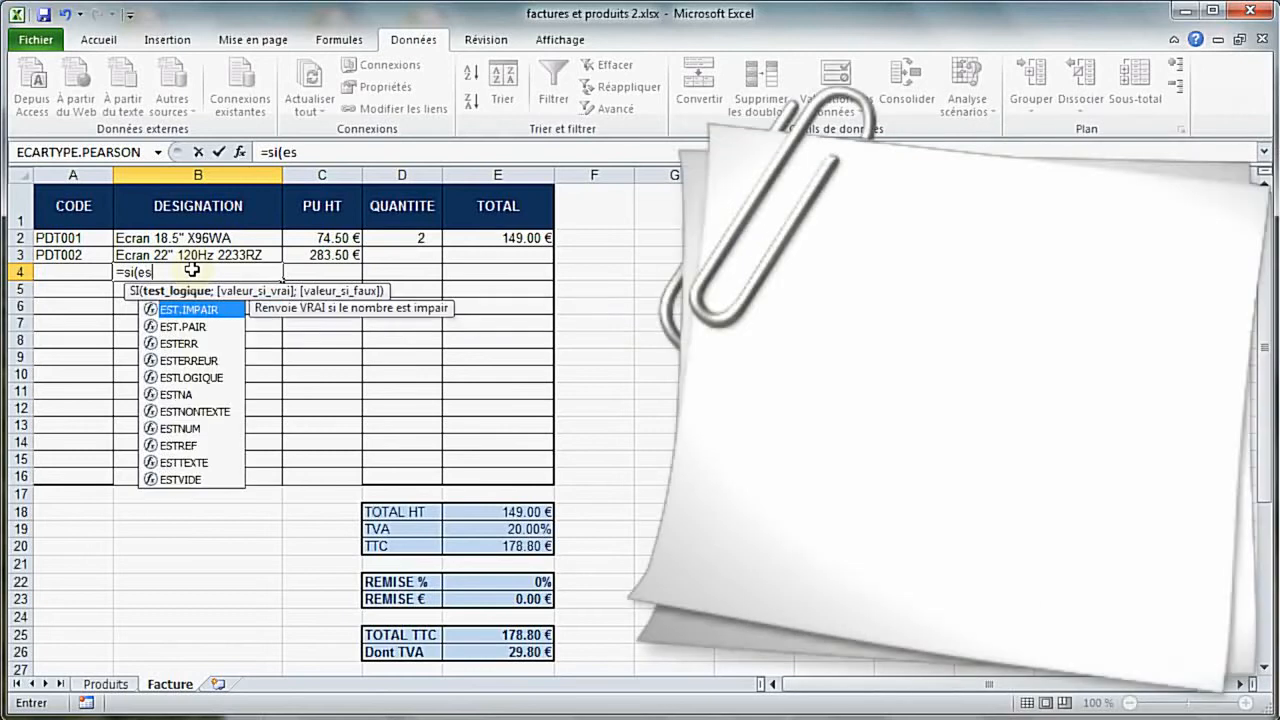
text(tvide()
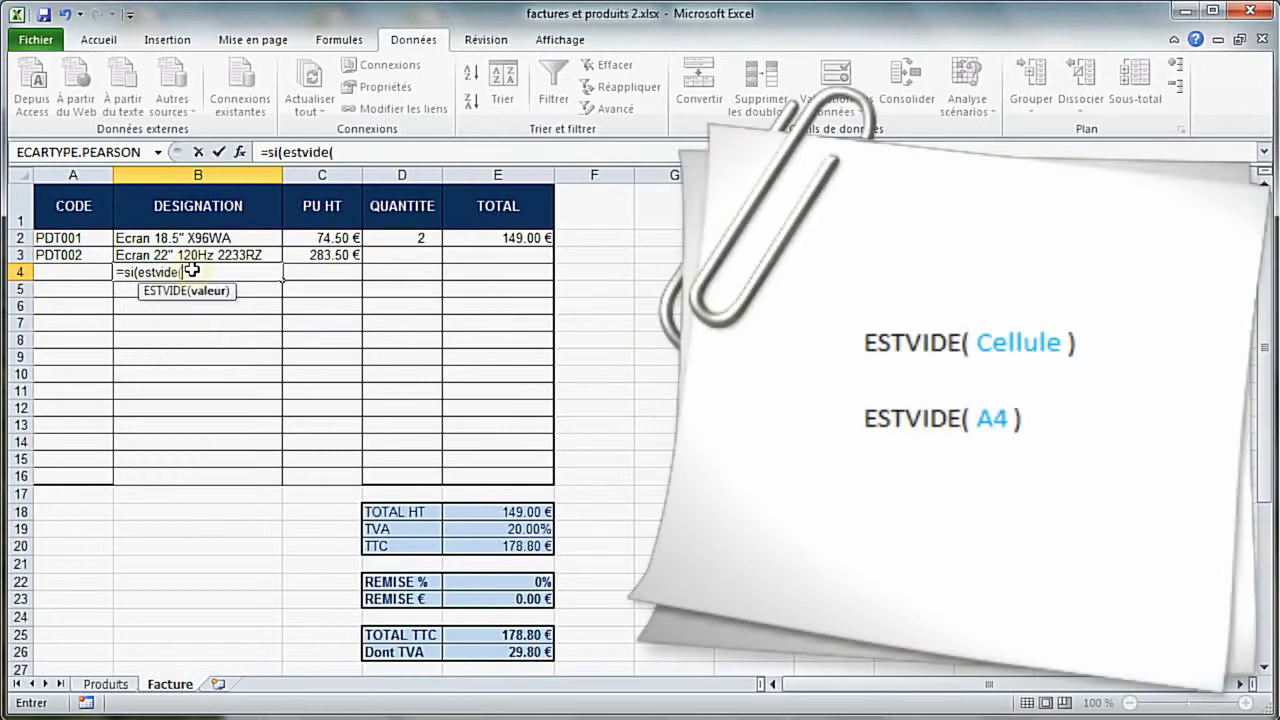
click(95, 275)
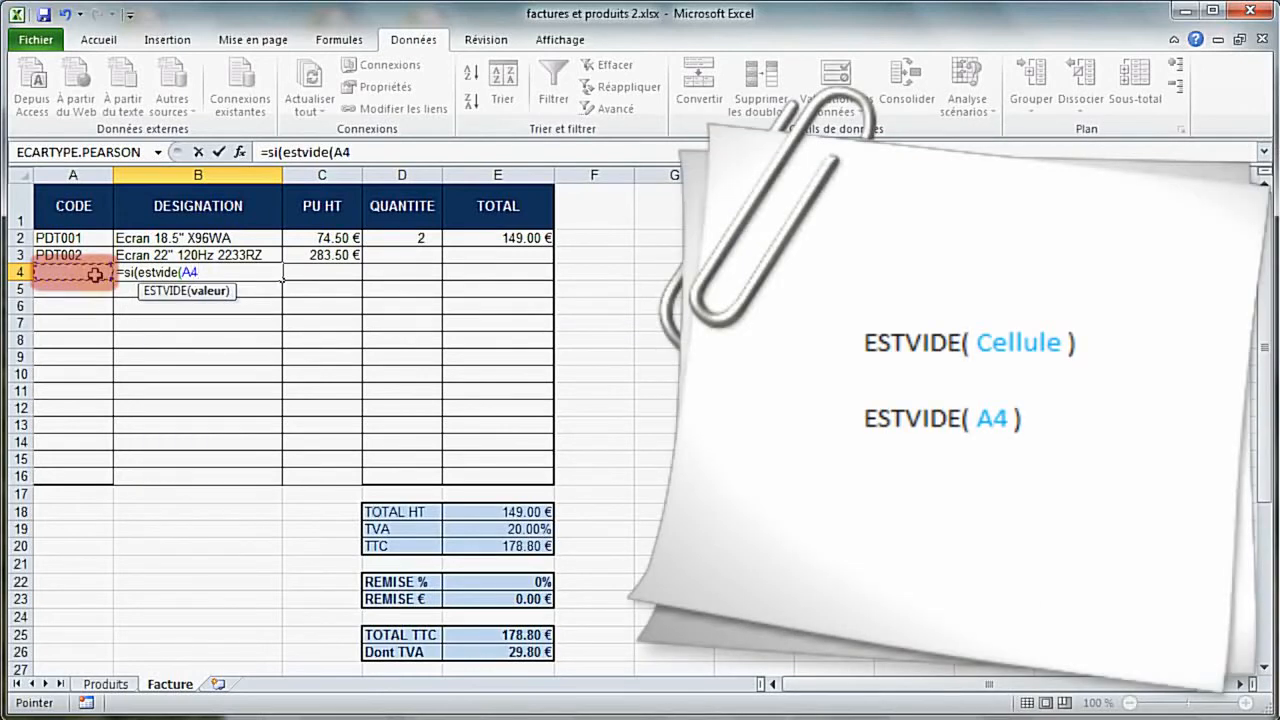
text())
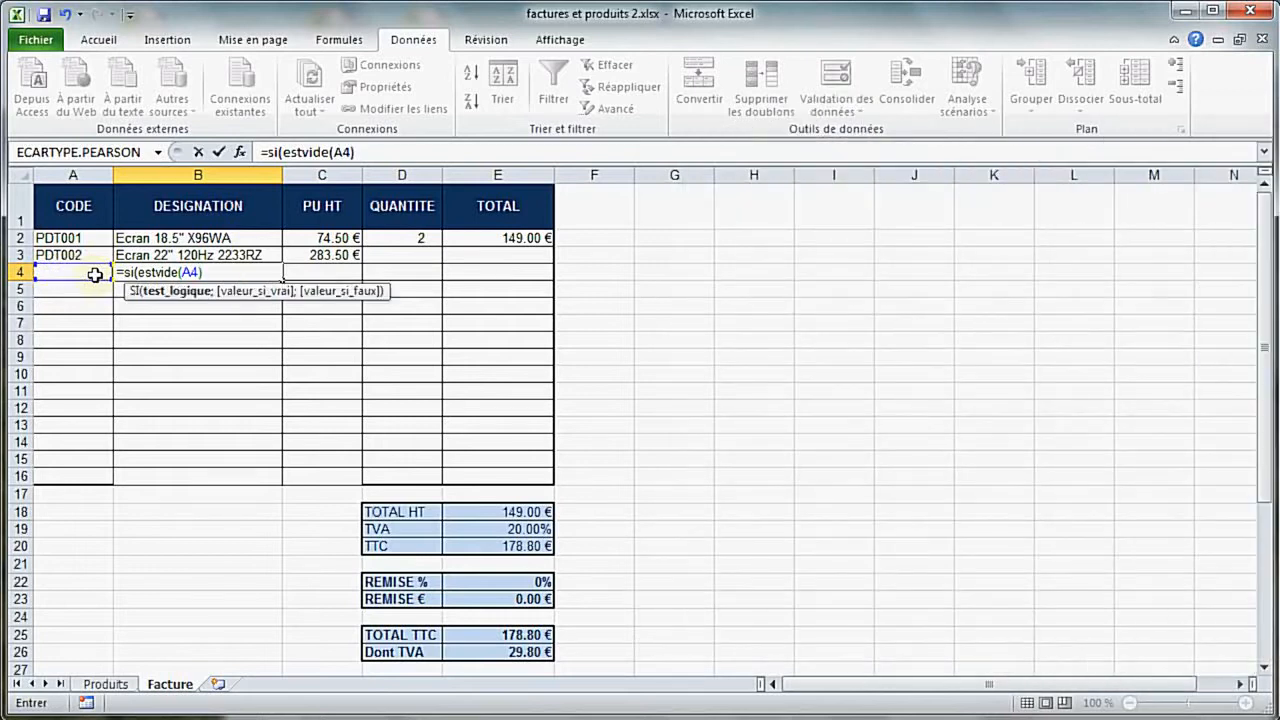
text(;)
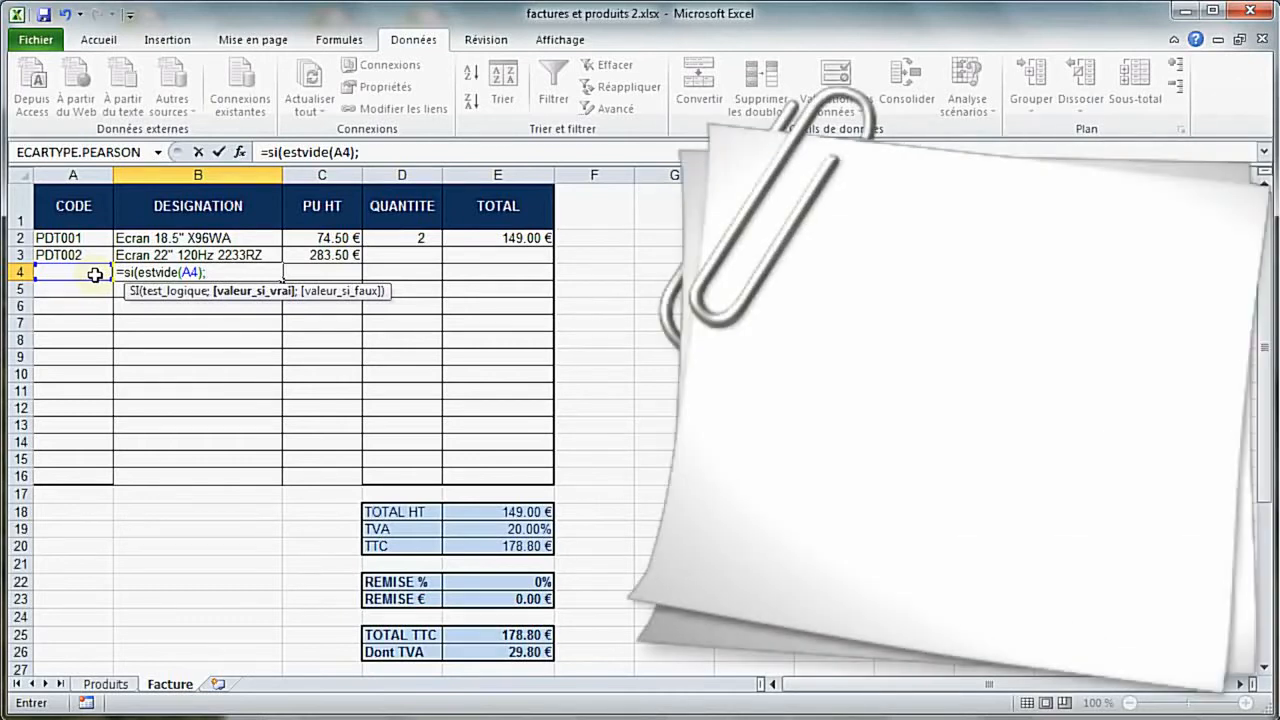
text("")
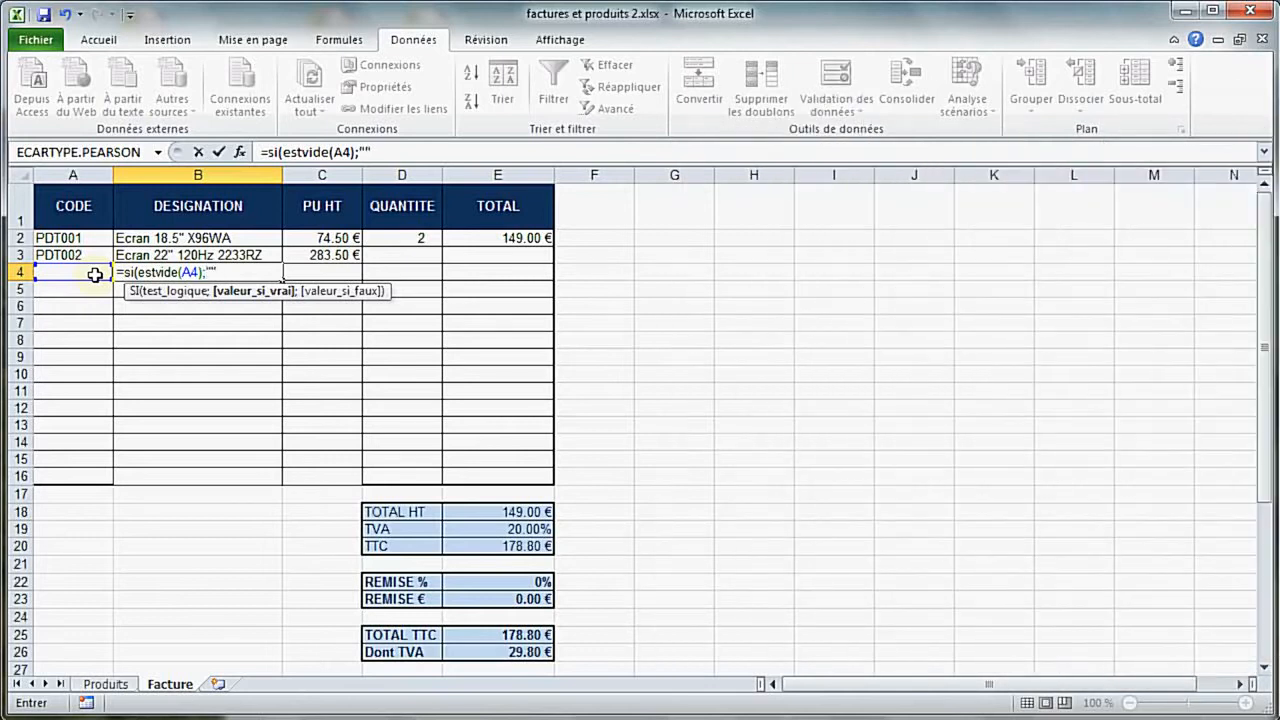
text(;)
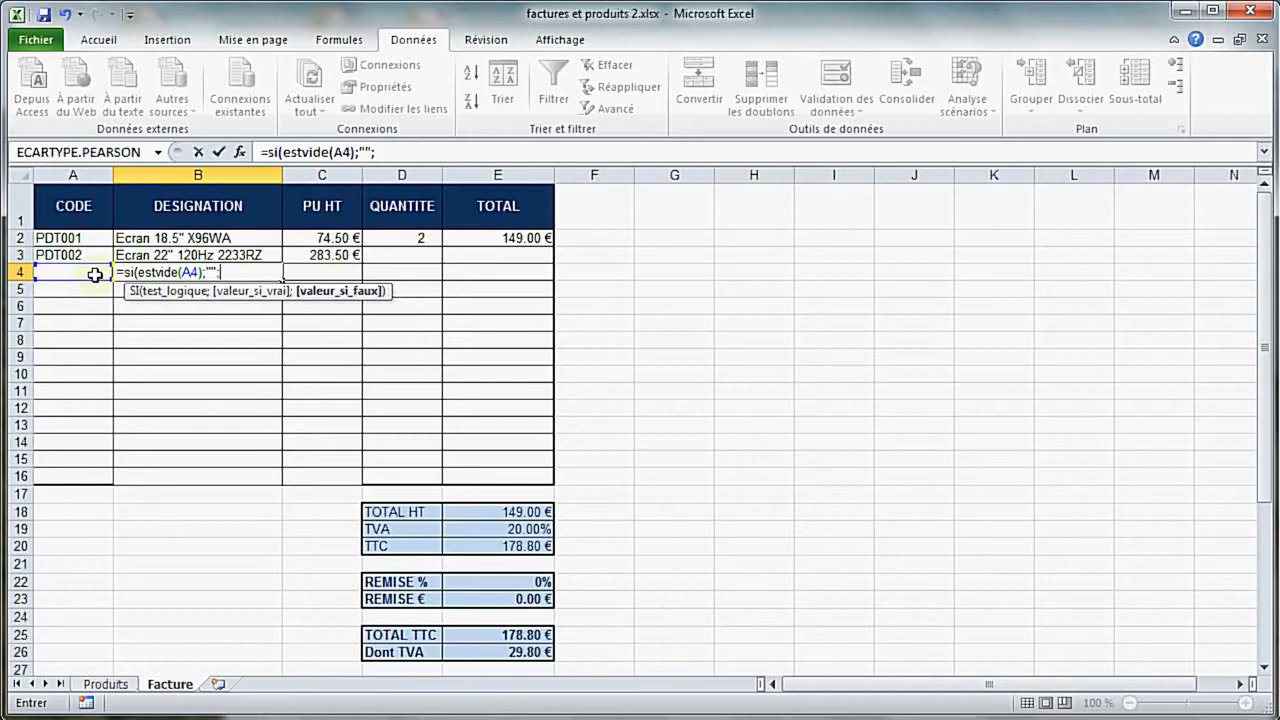
text(RECHERCHEV(A4;Produits!A$1:C$11;2;FAUX))
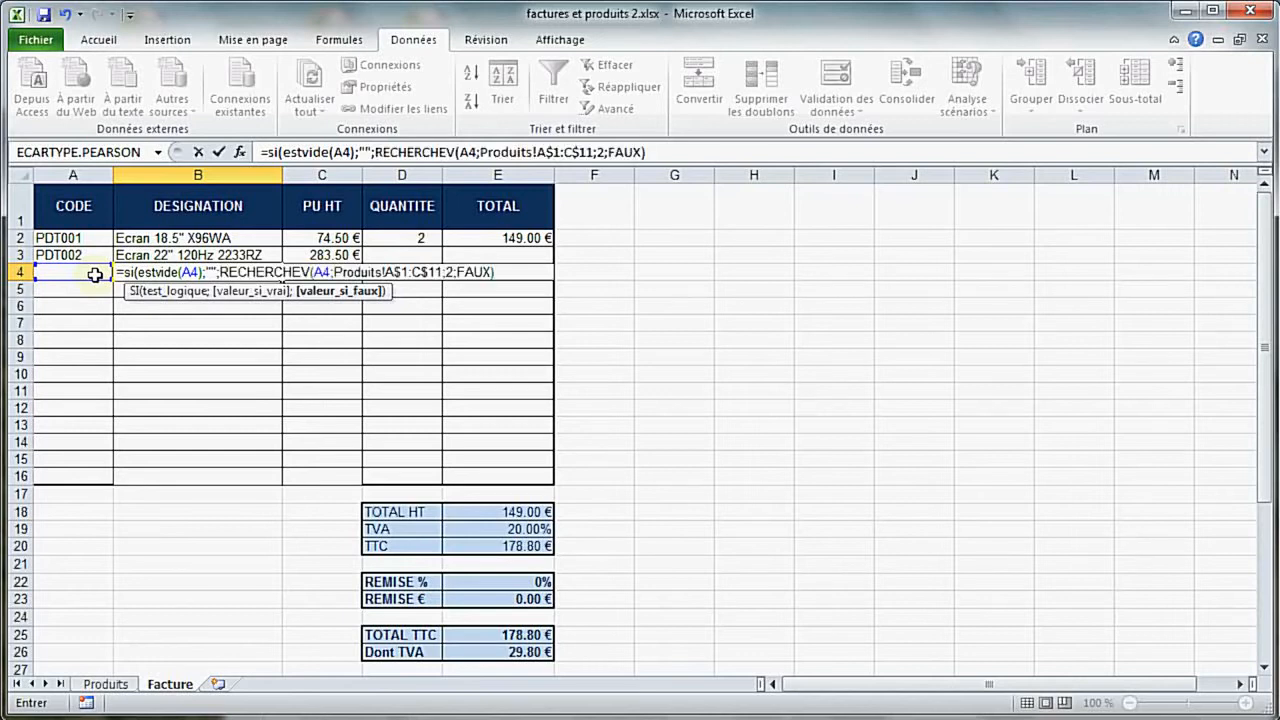
text())
key(Return)
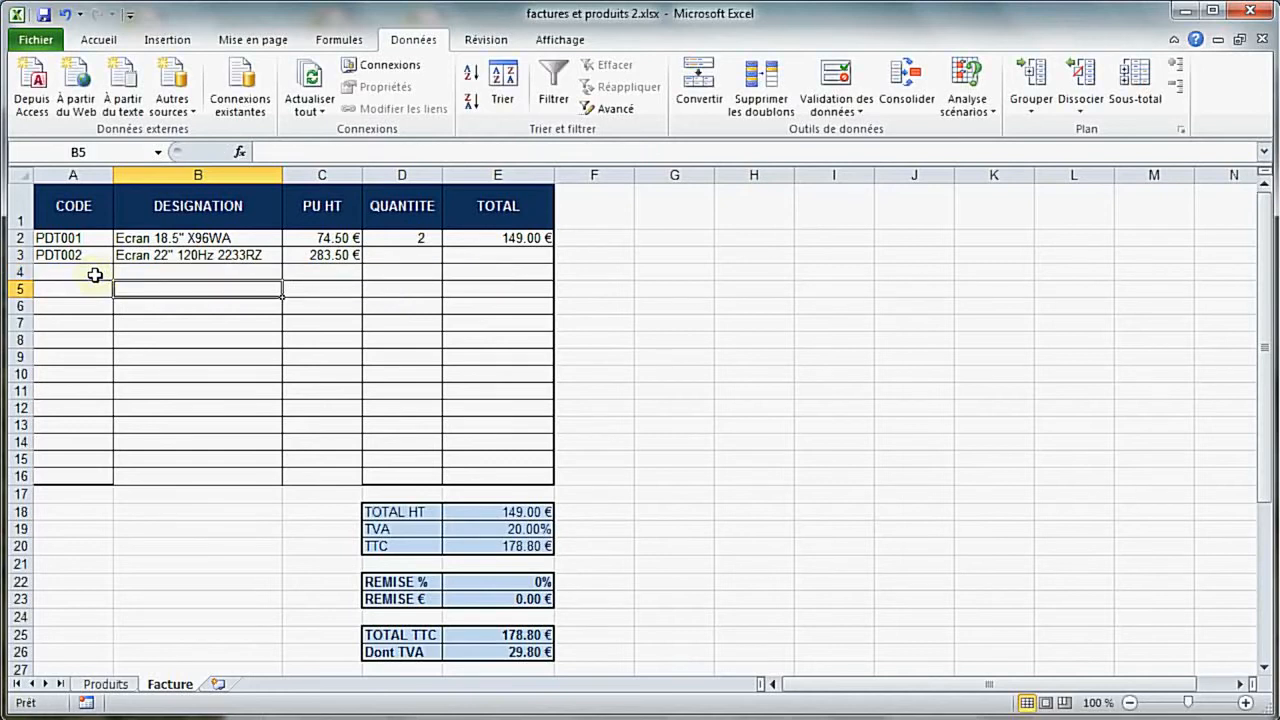
Fill the B4 formula down to B16 and enter the product code pdt002 in A7
click(132, 271)
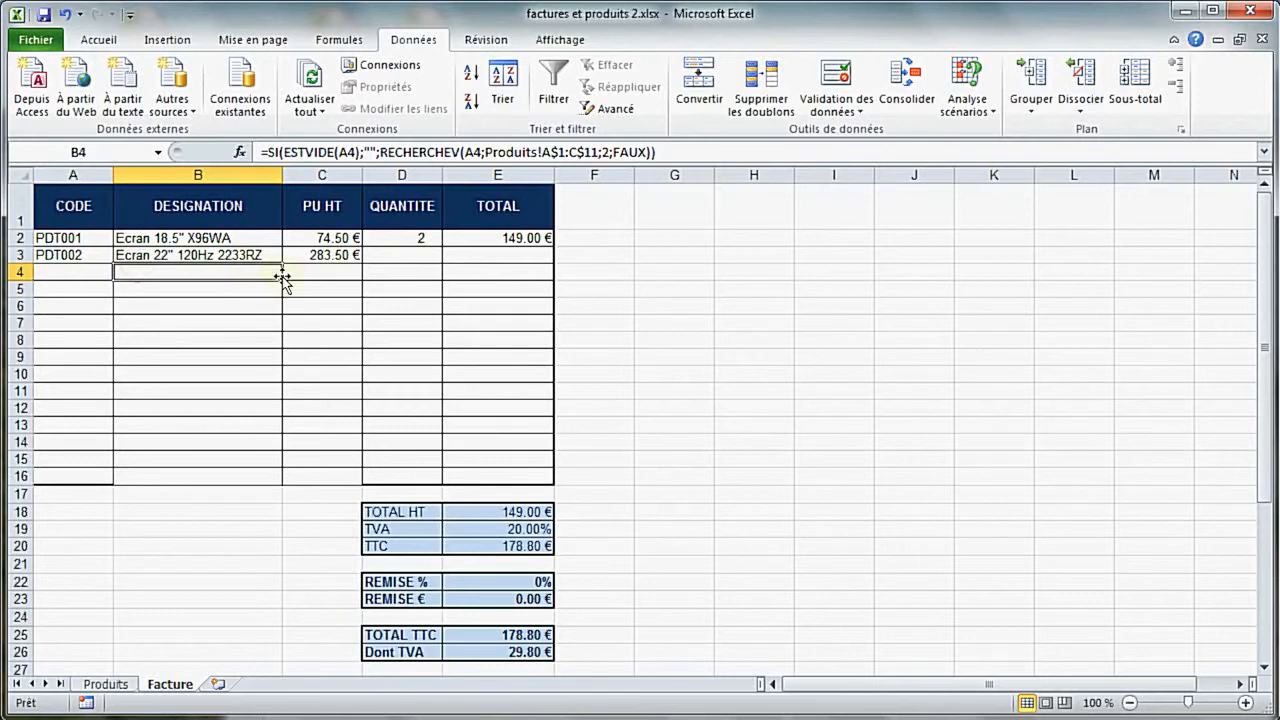
drag(285, 280, 269, 483)
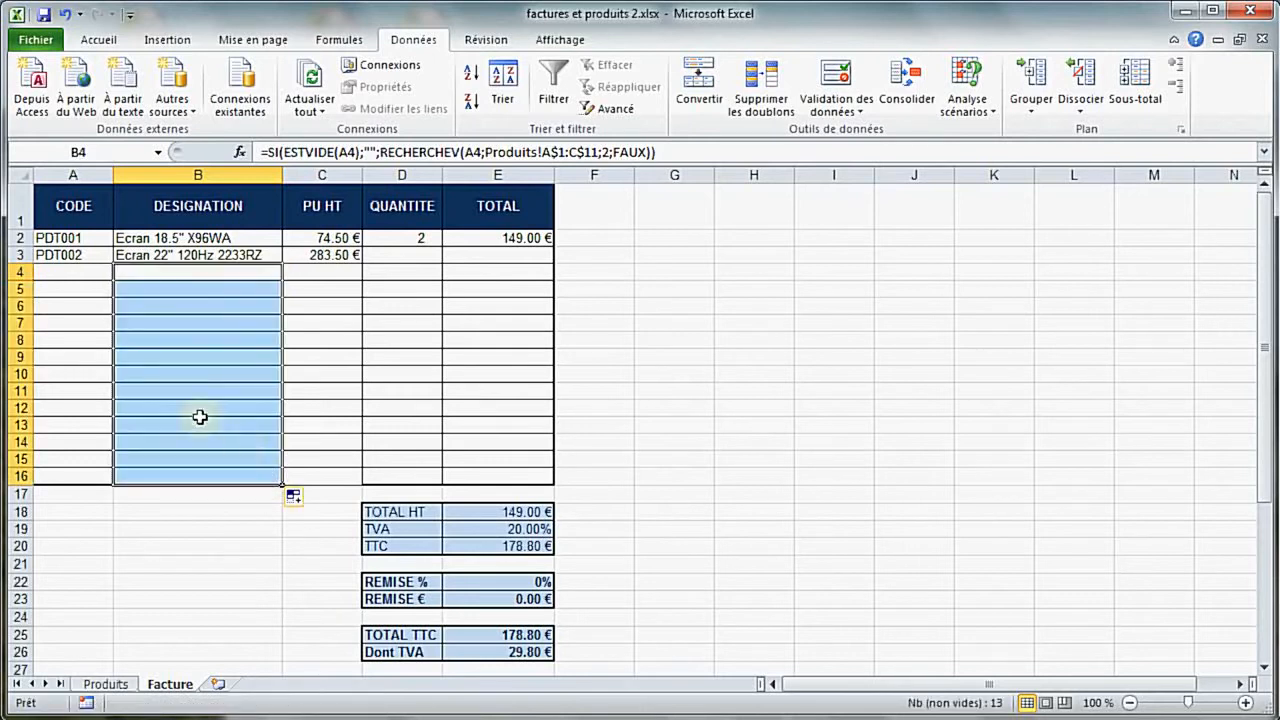
click(62, 322)
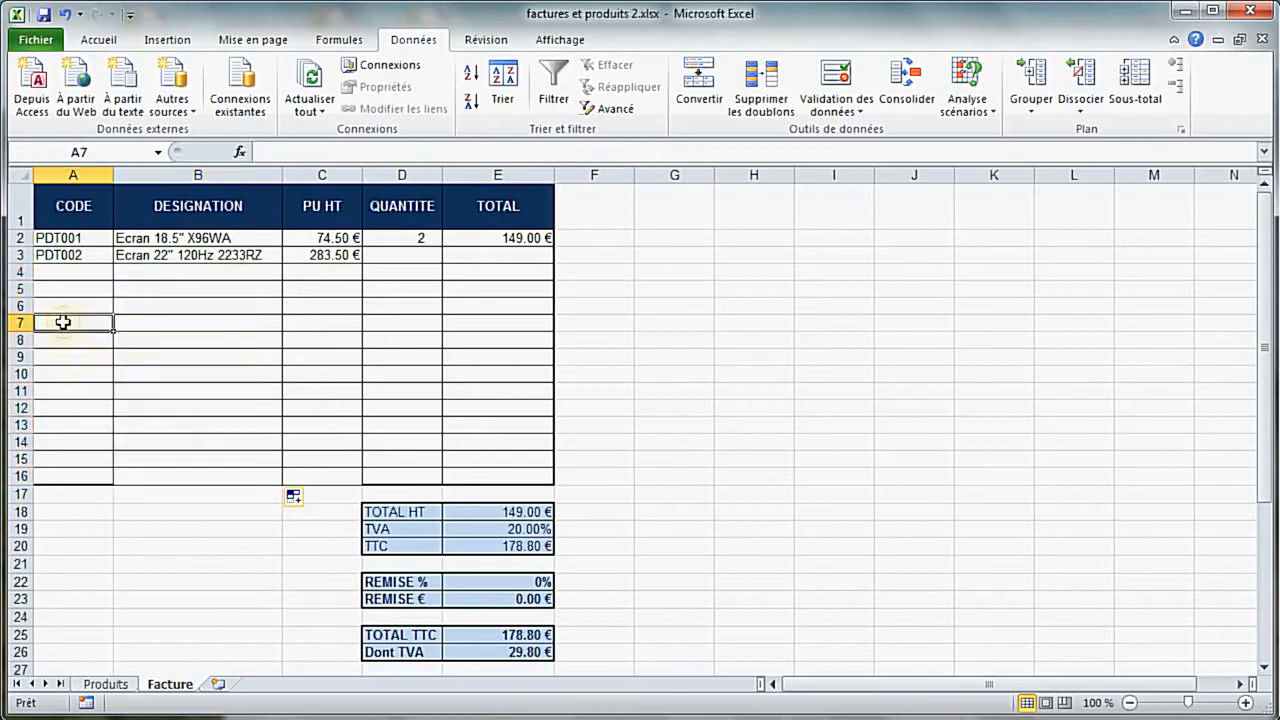
text(pdt0)
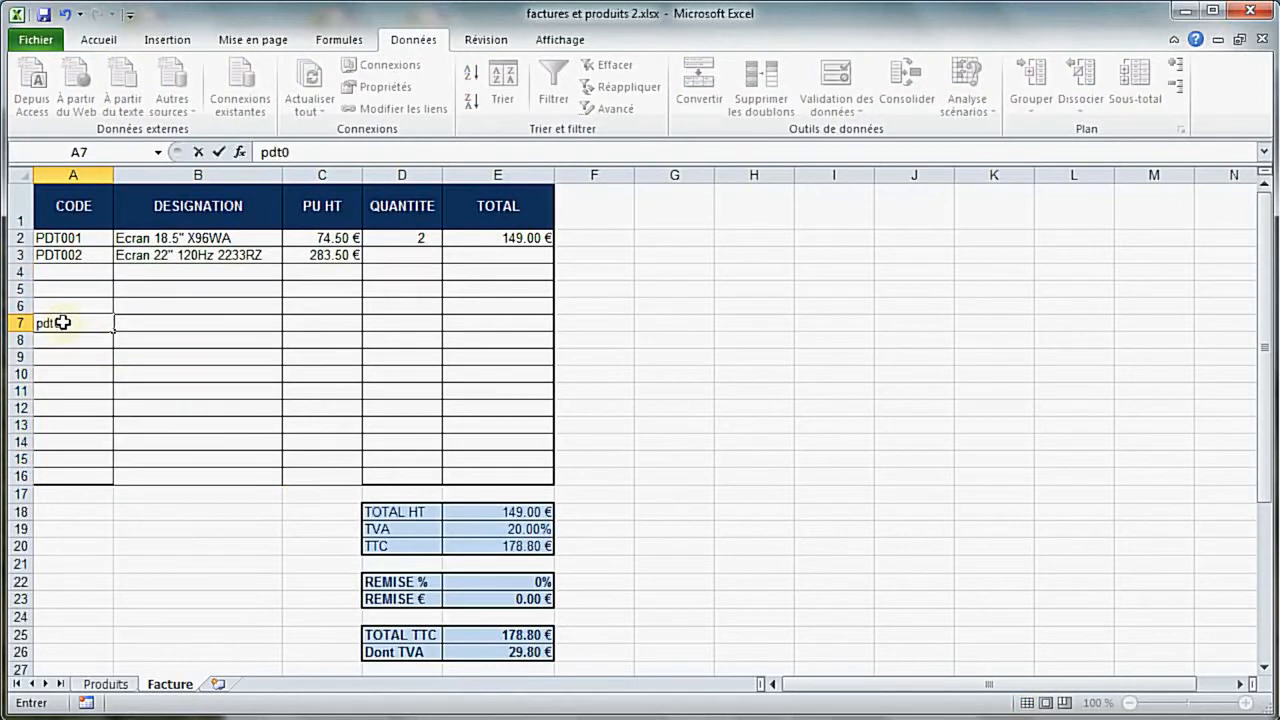
text(02)
key(ctrl+Return)
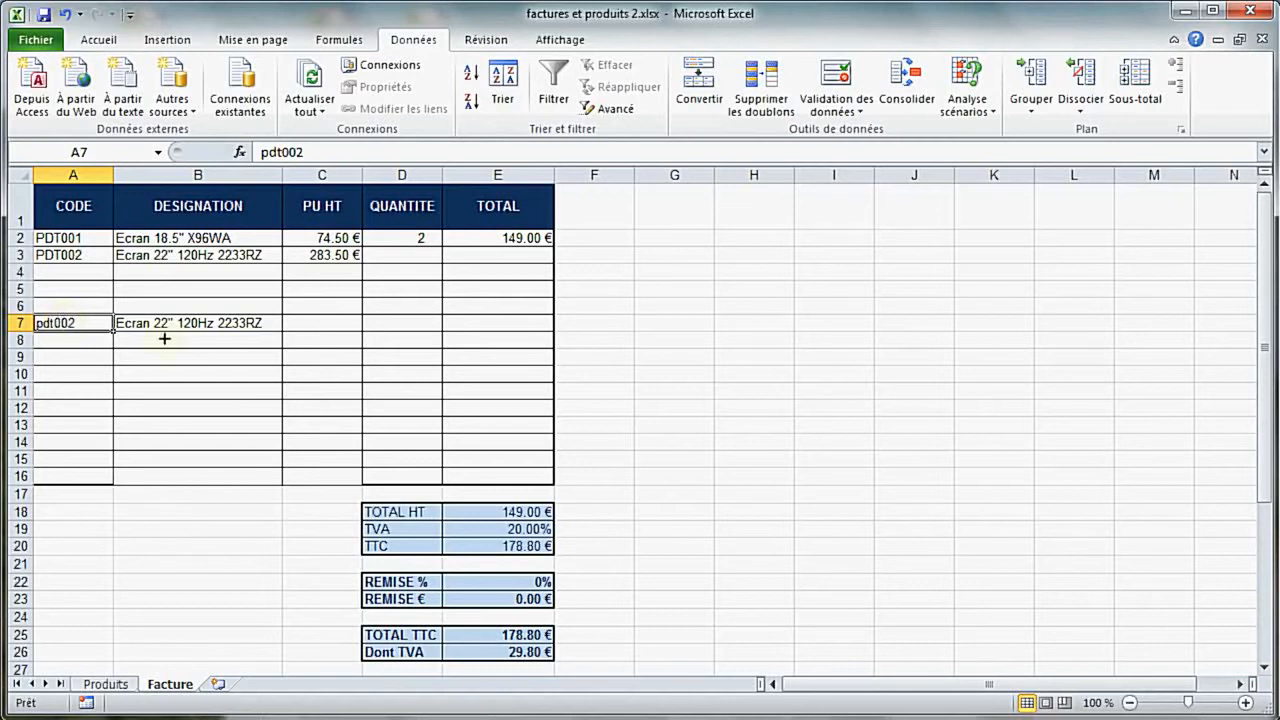
Enter =SI(ESTNA(RECHERCHEV(A4;Produits!A$1:C$11;3;FAUX));"";RECHERCHEV(A4;Produits!A$1:C$11;3;FAUX)) in cell C4
click(327, 270)
click(296, 150)
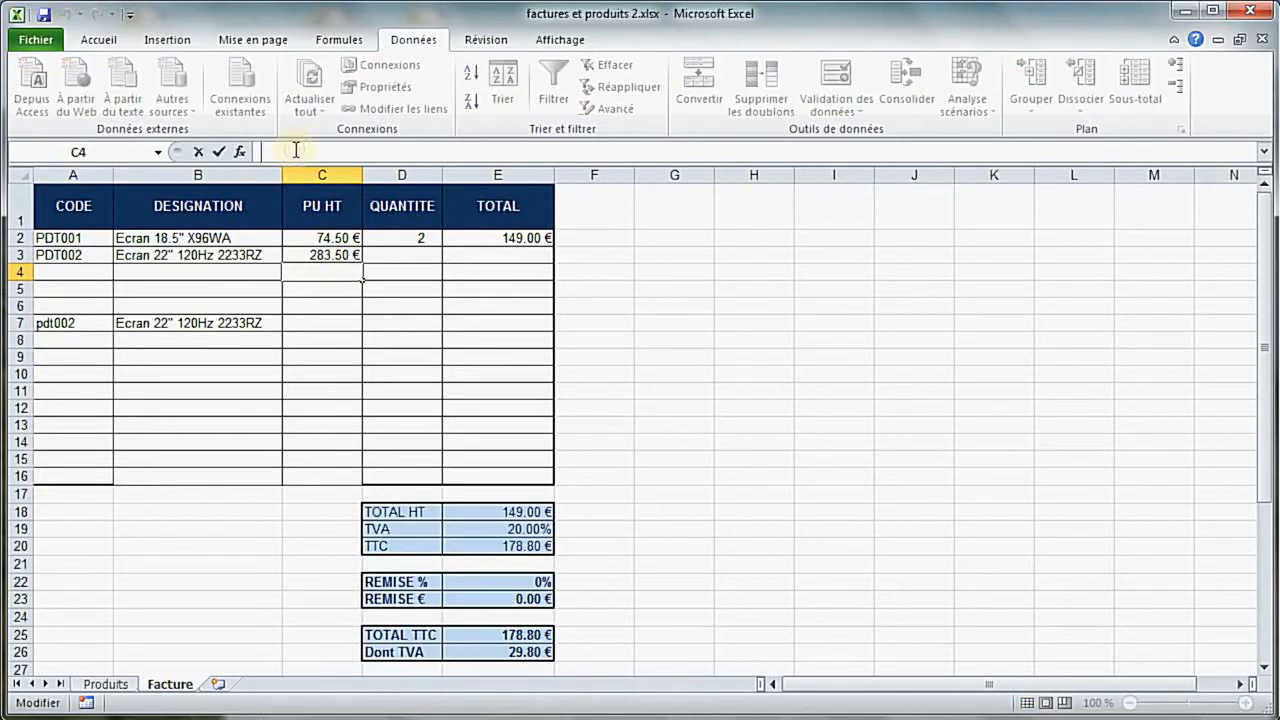
text(=si()
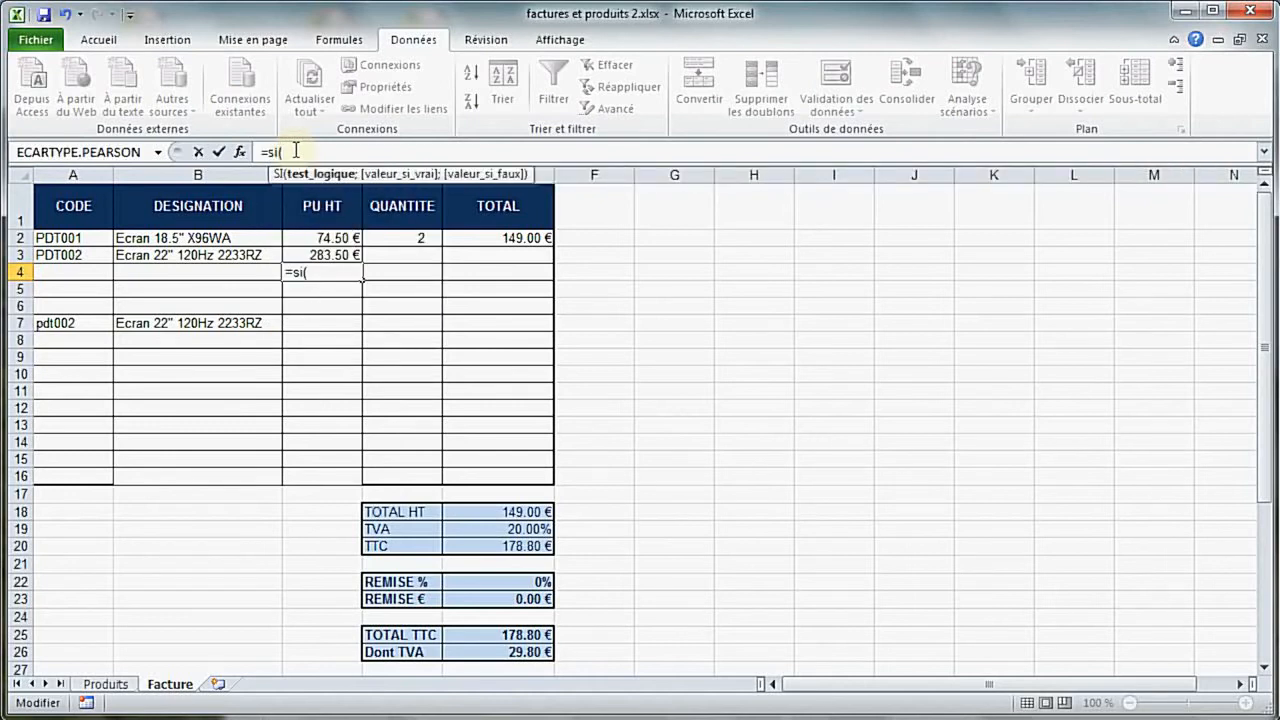
text(est)
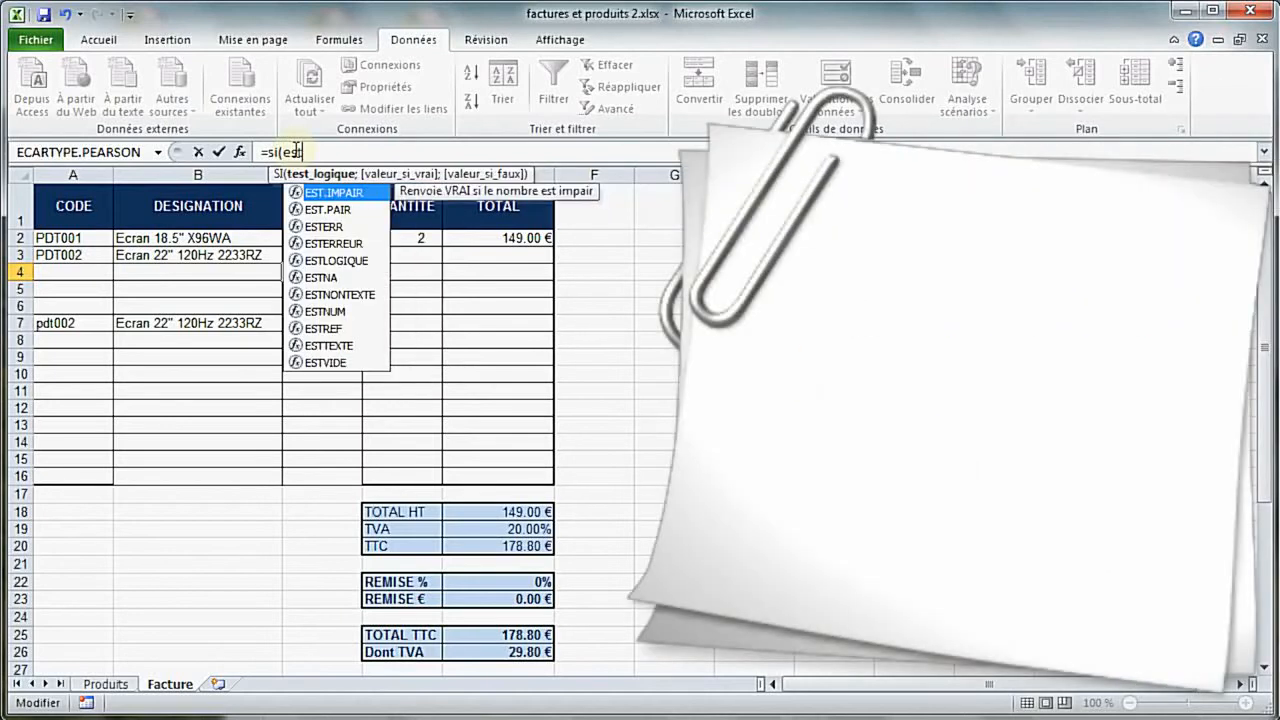
text(na)
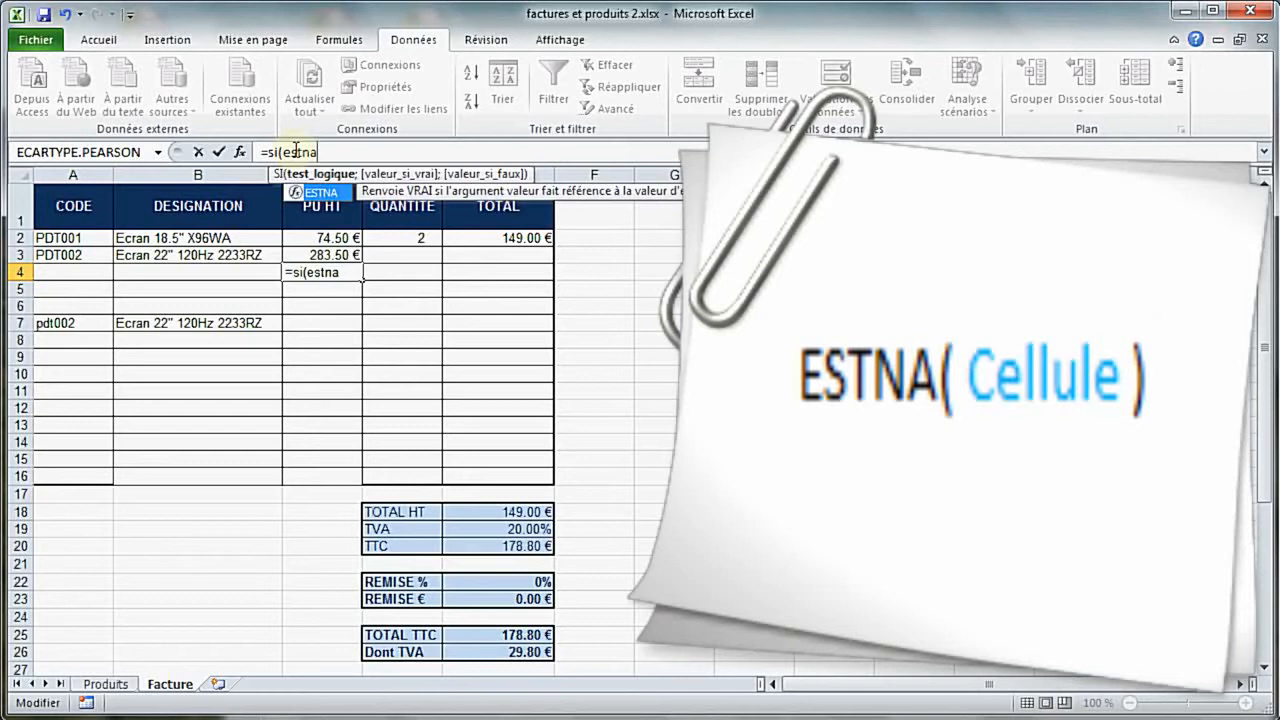
text(()
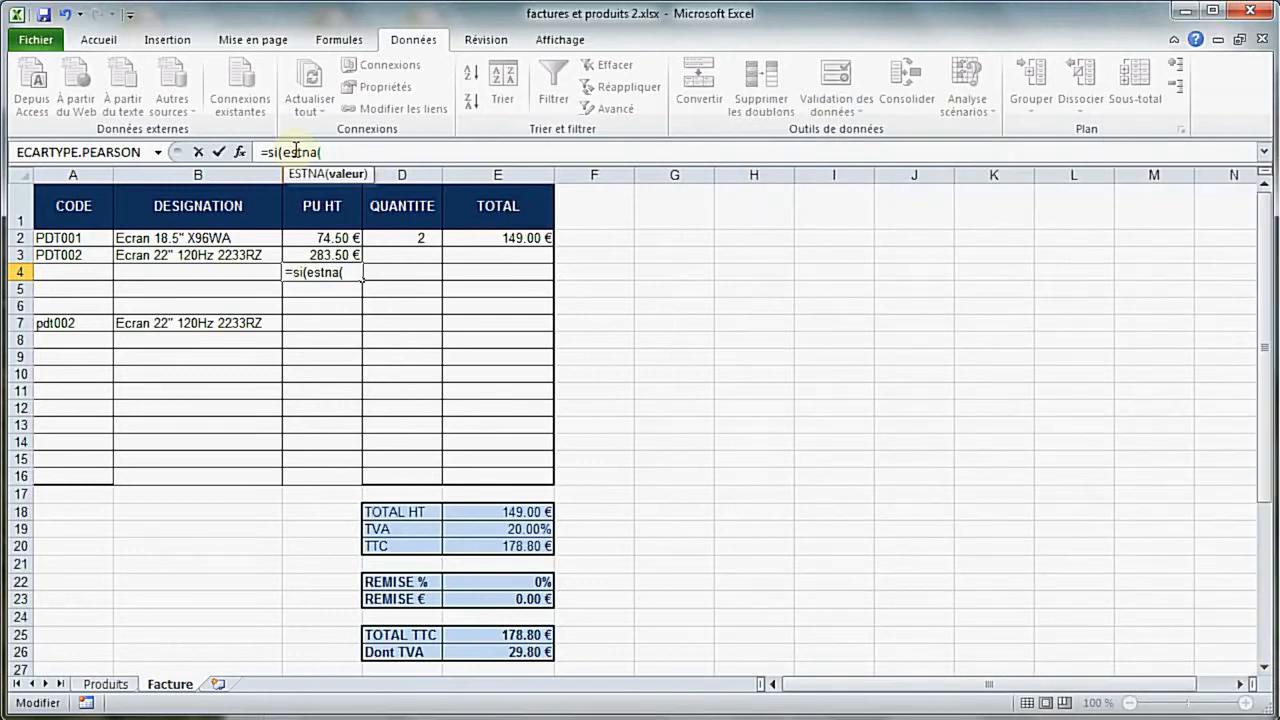
text(RECHERCHEV(A4;Produits!A$1:C$11;3;FAUX))
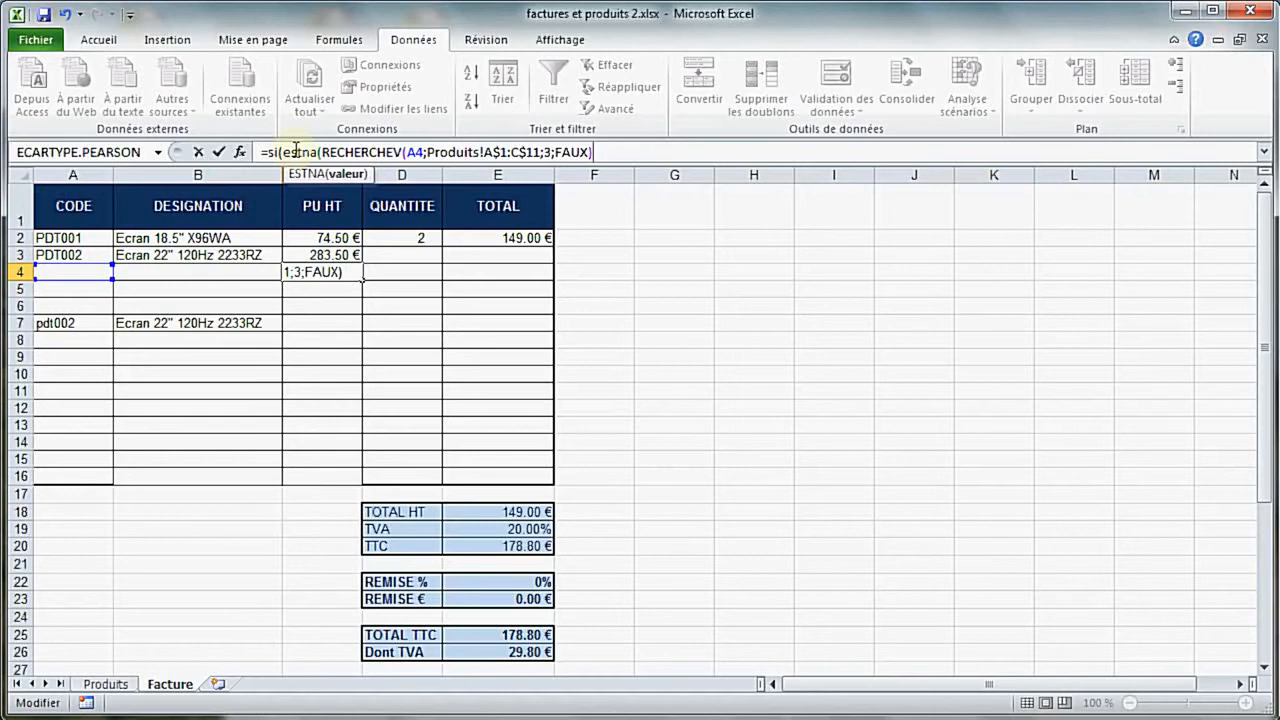
text();)
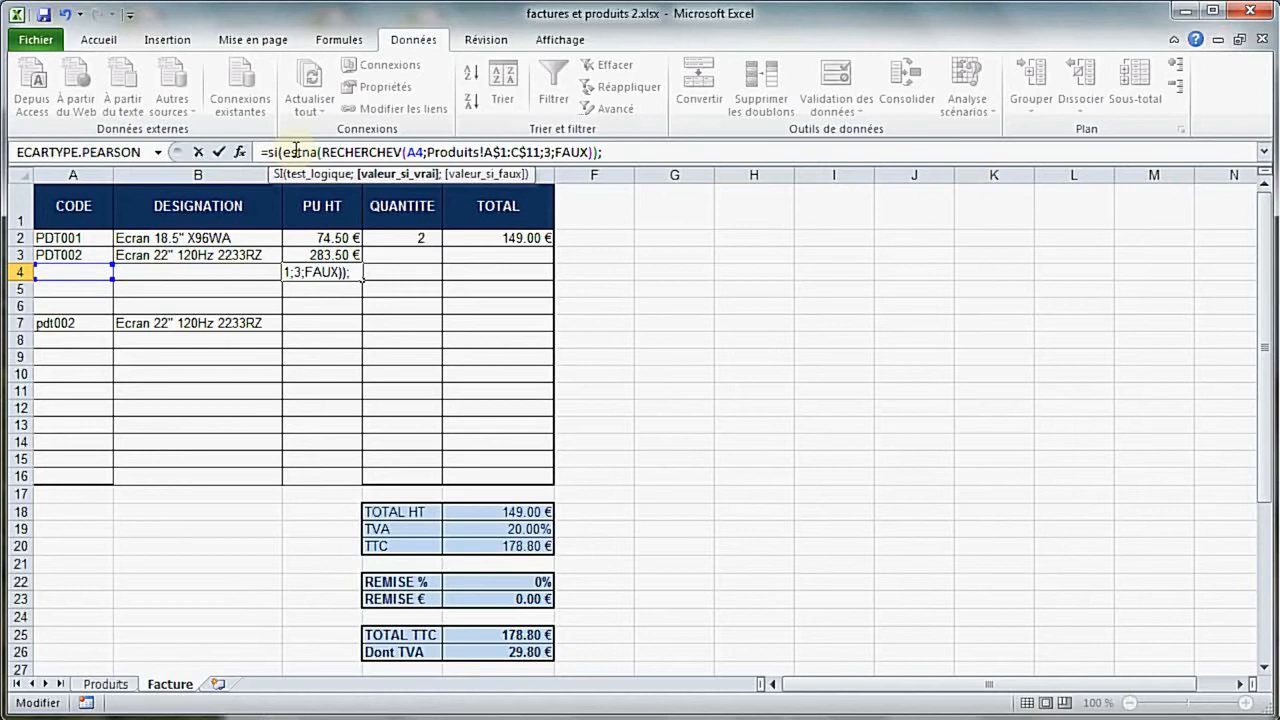
text("";)
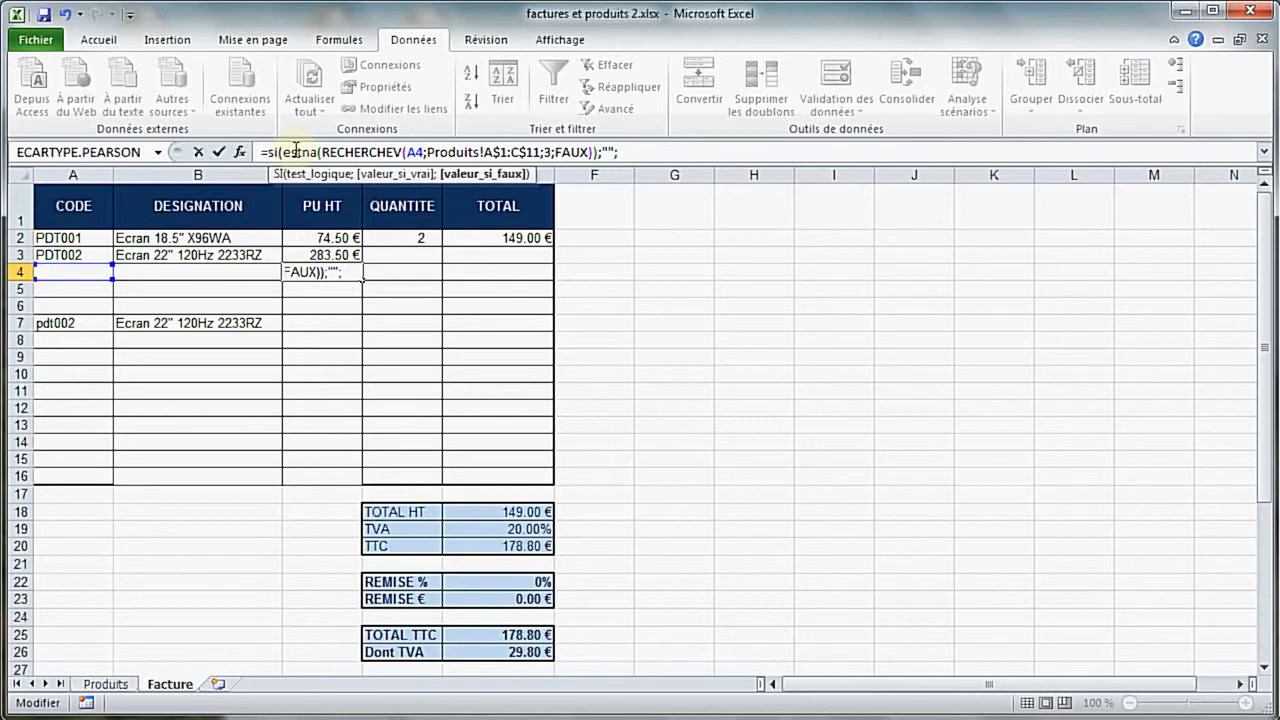
text(RECHERCHEV(A4;Produits!A$1:C$11;3;FAUX))
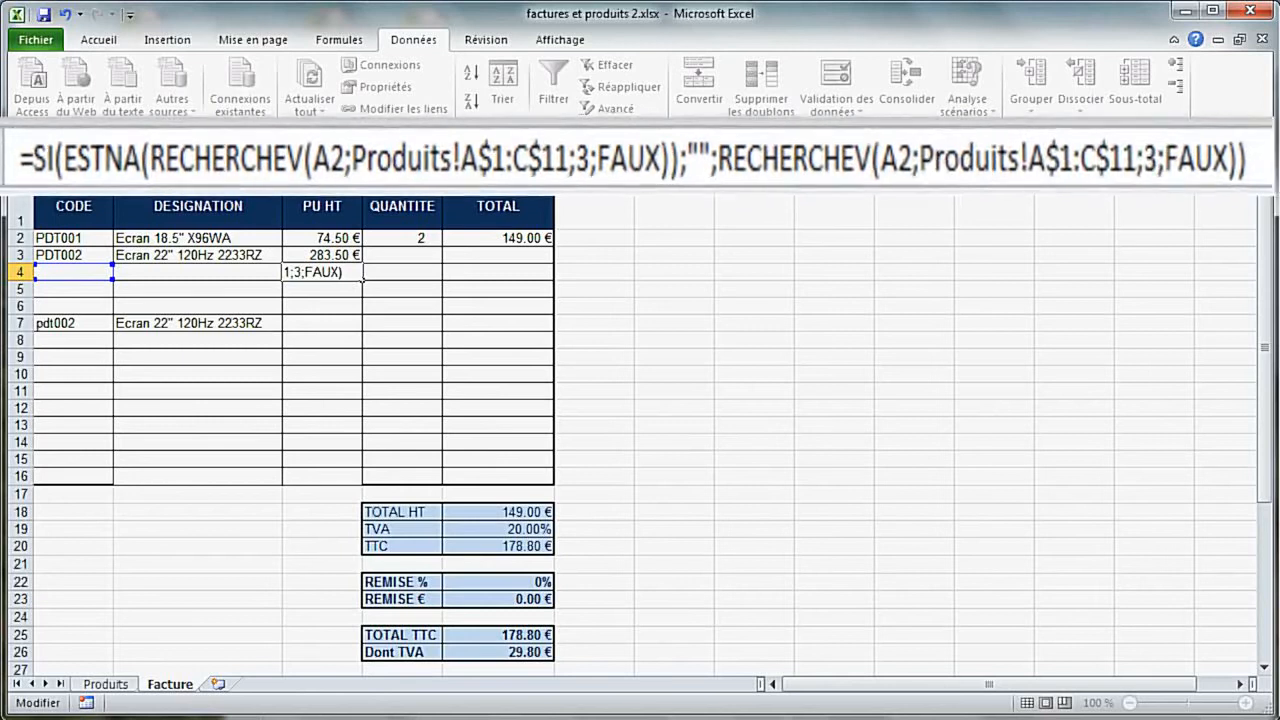
text())
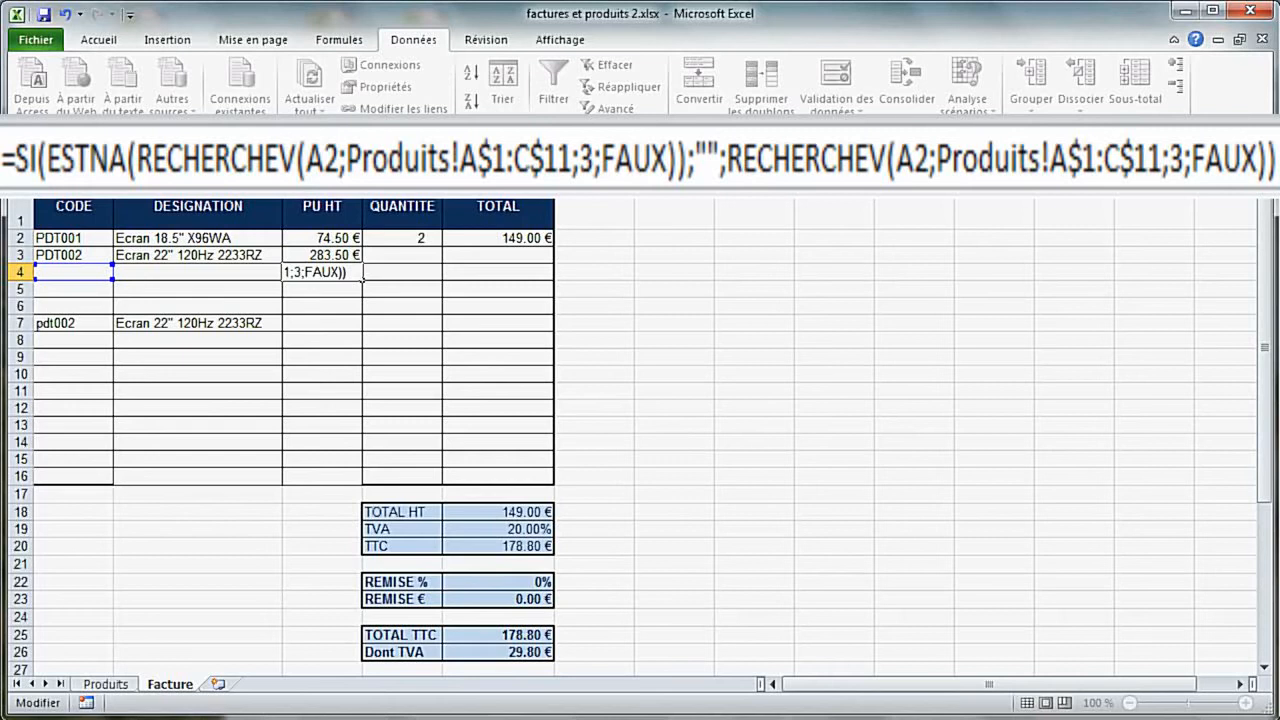
key(Return)
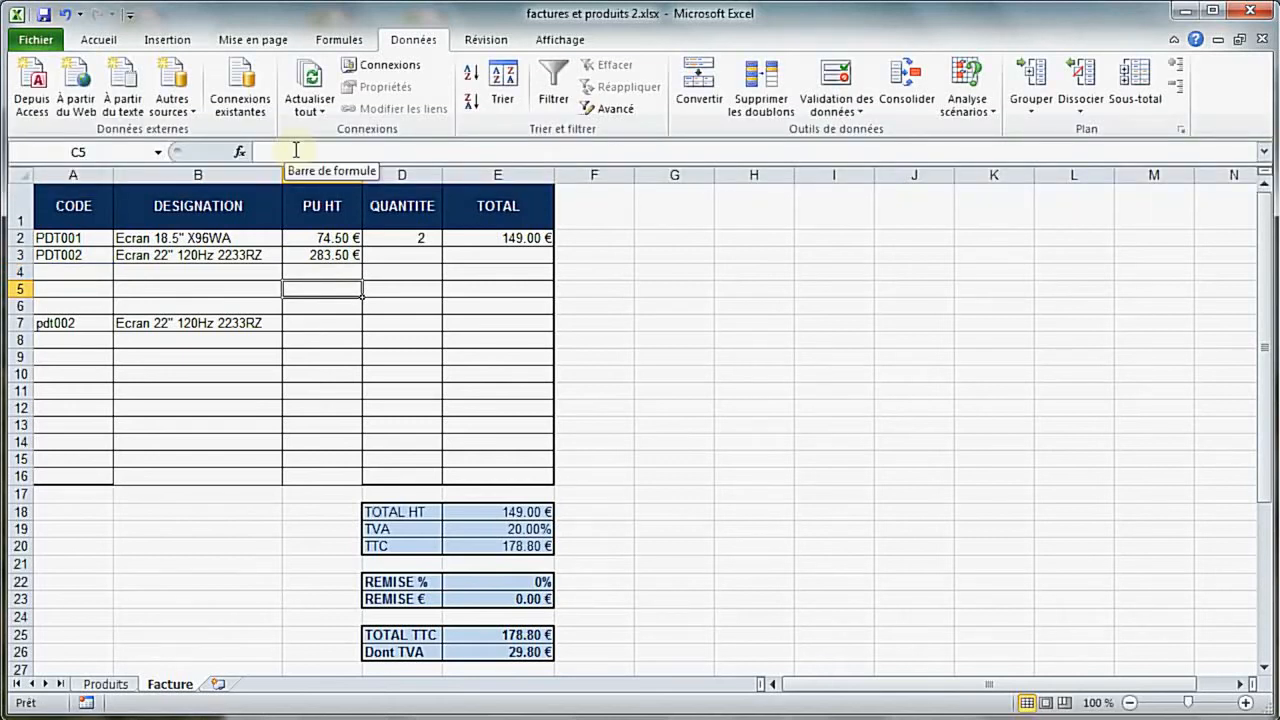
Fill the C4 formula down to C16 and enter the product code pdt234 in A11
click(345, 273)
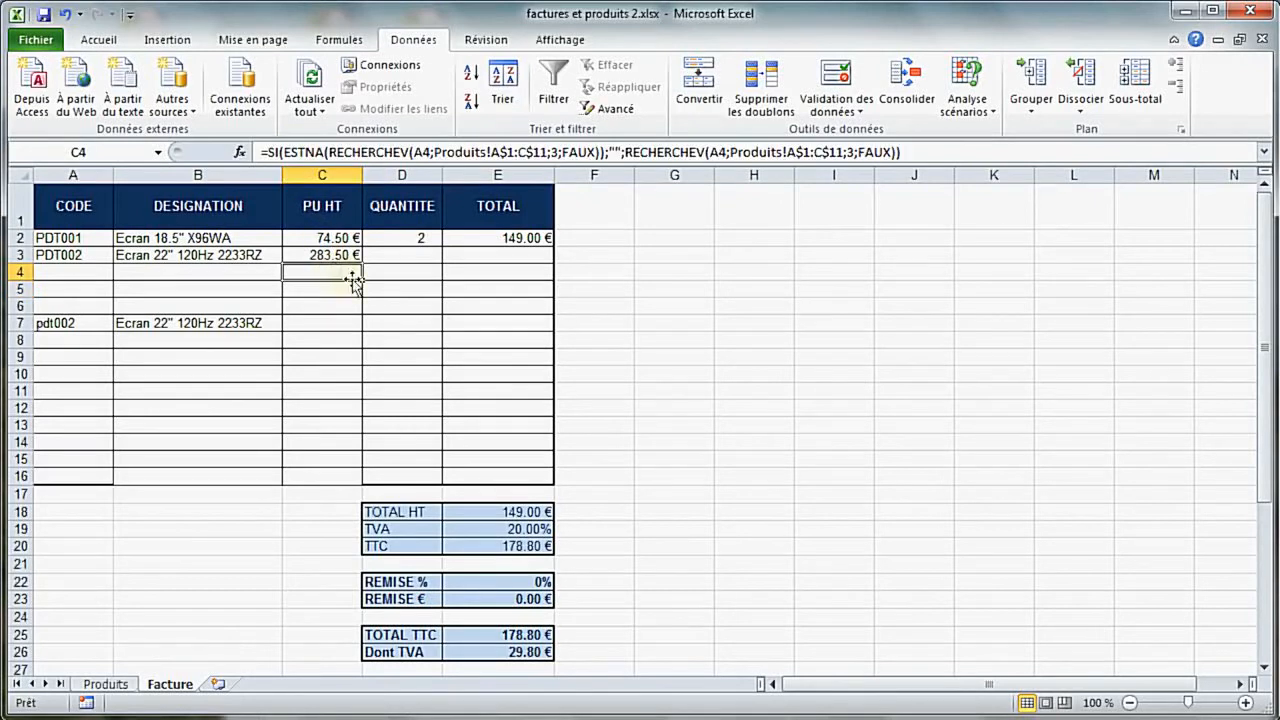
drag(361, 278, 350, 480)
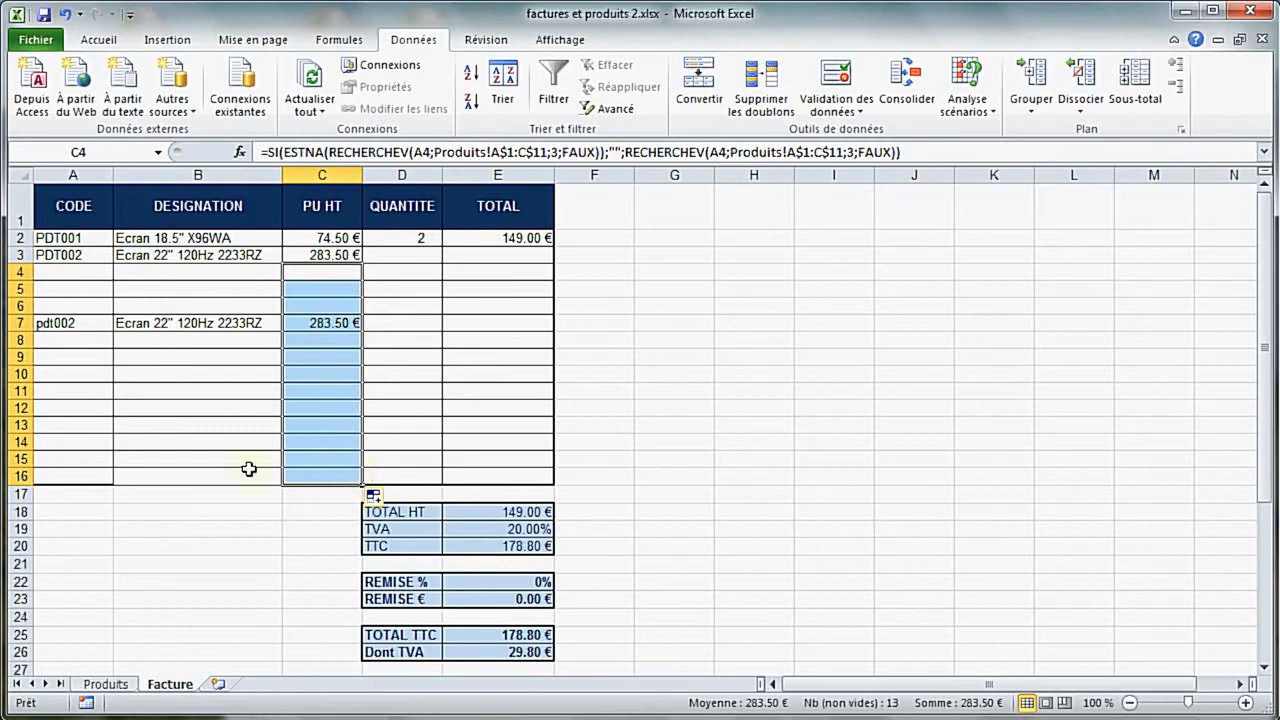
click(73, 391)
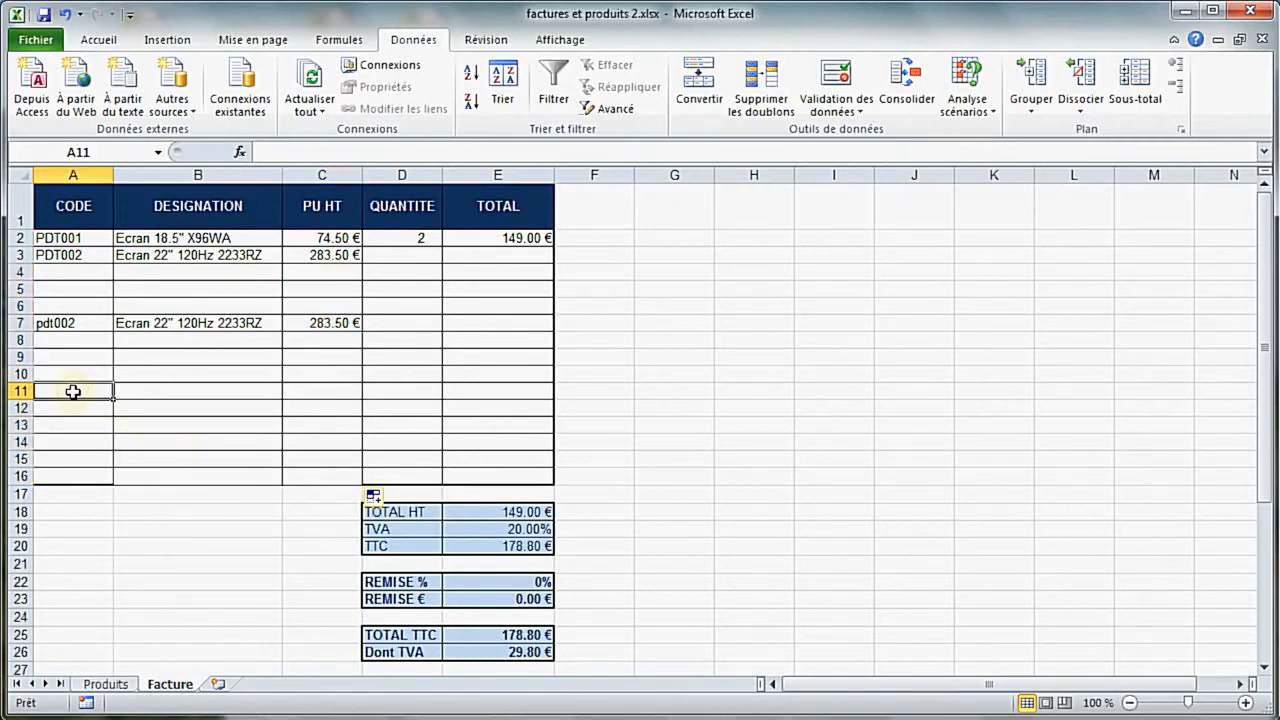
text(pdt234)
key(Return)
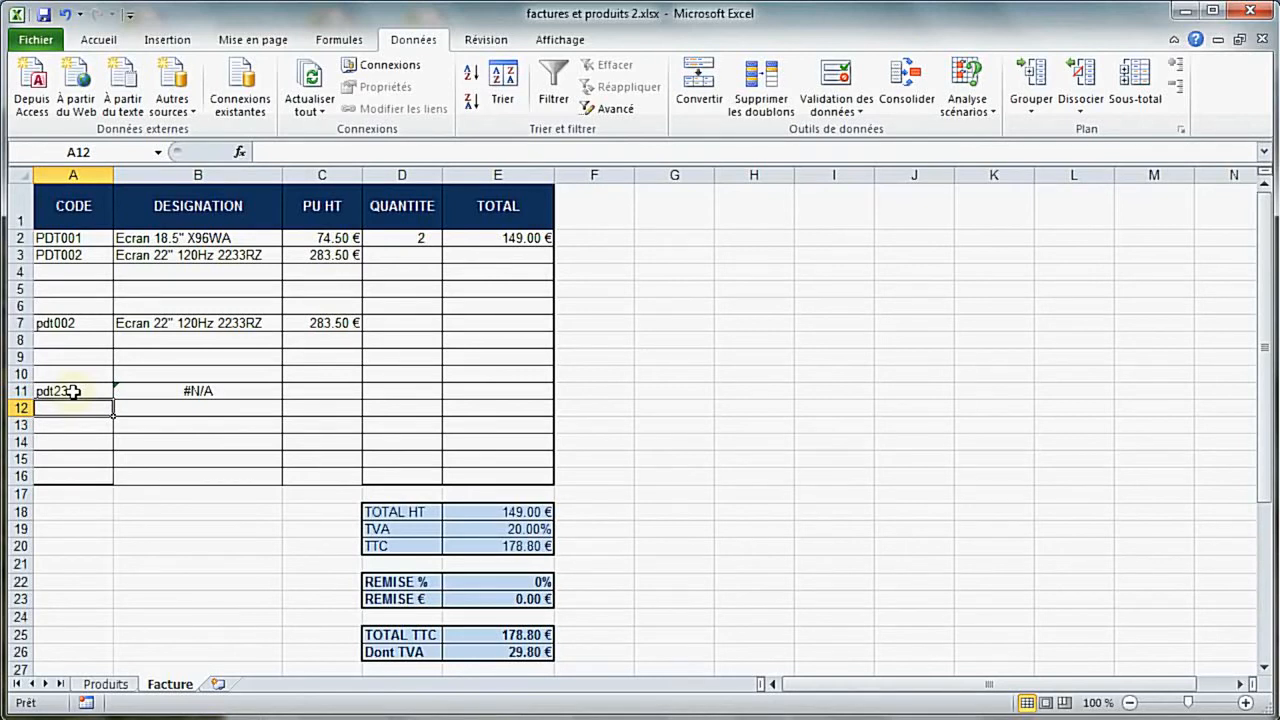
Compare the ESTVIDE lookup formula in B11 with the ESTNA lookup formula in C11 for the product code in A11
click(175, 393)
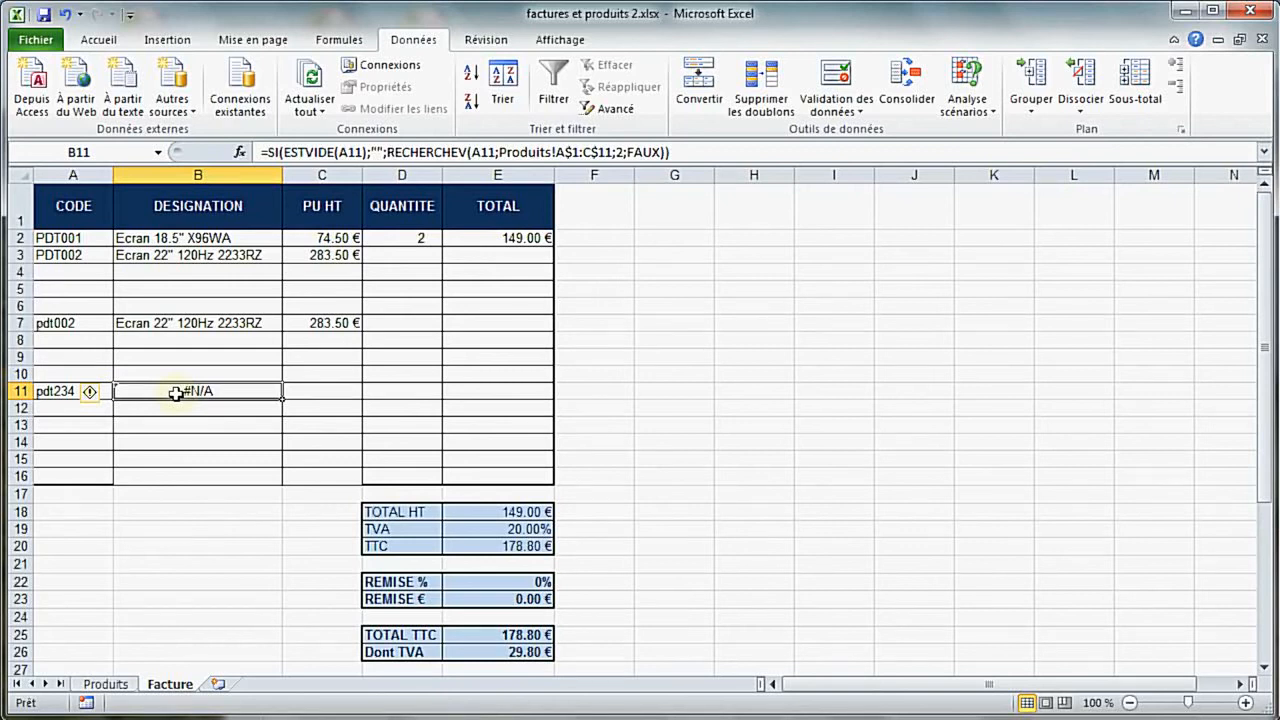
click(297, 393)
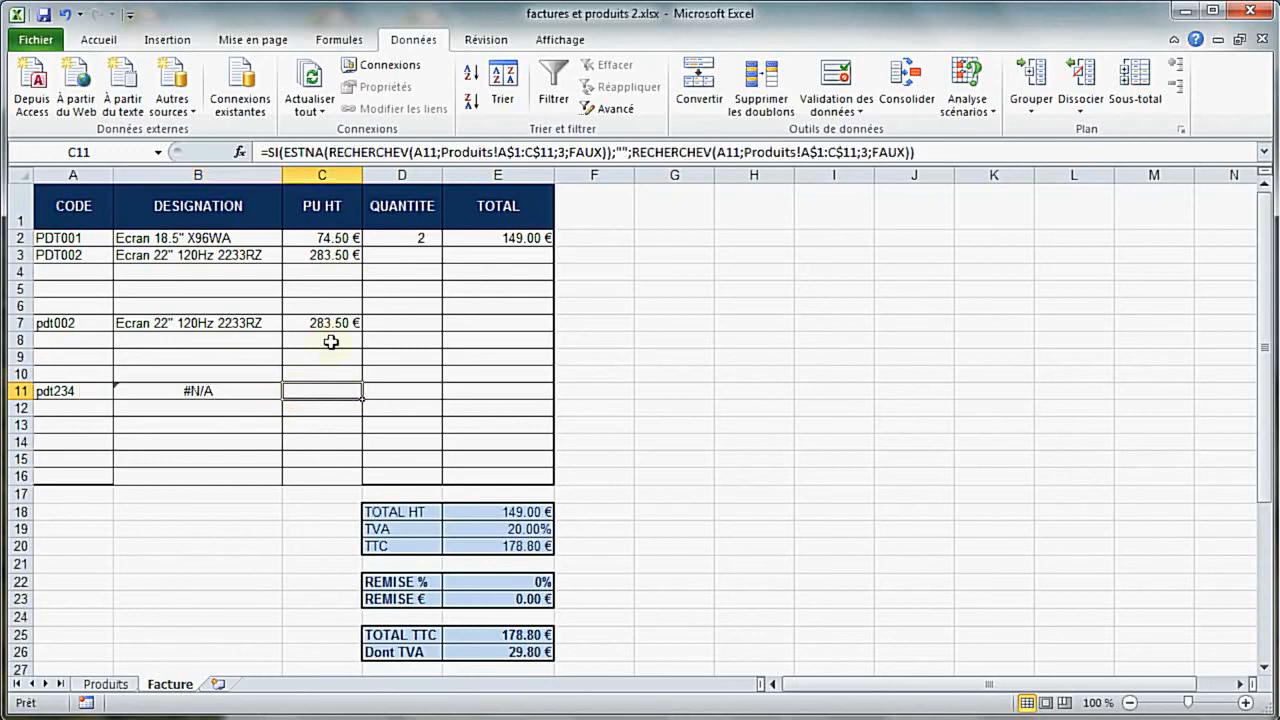
click(413, 393)
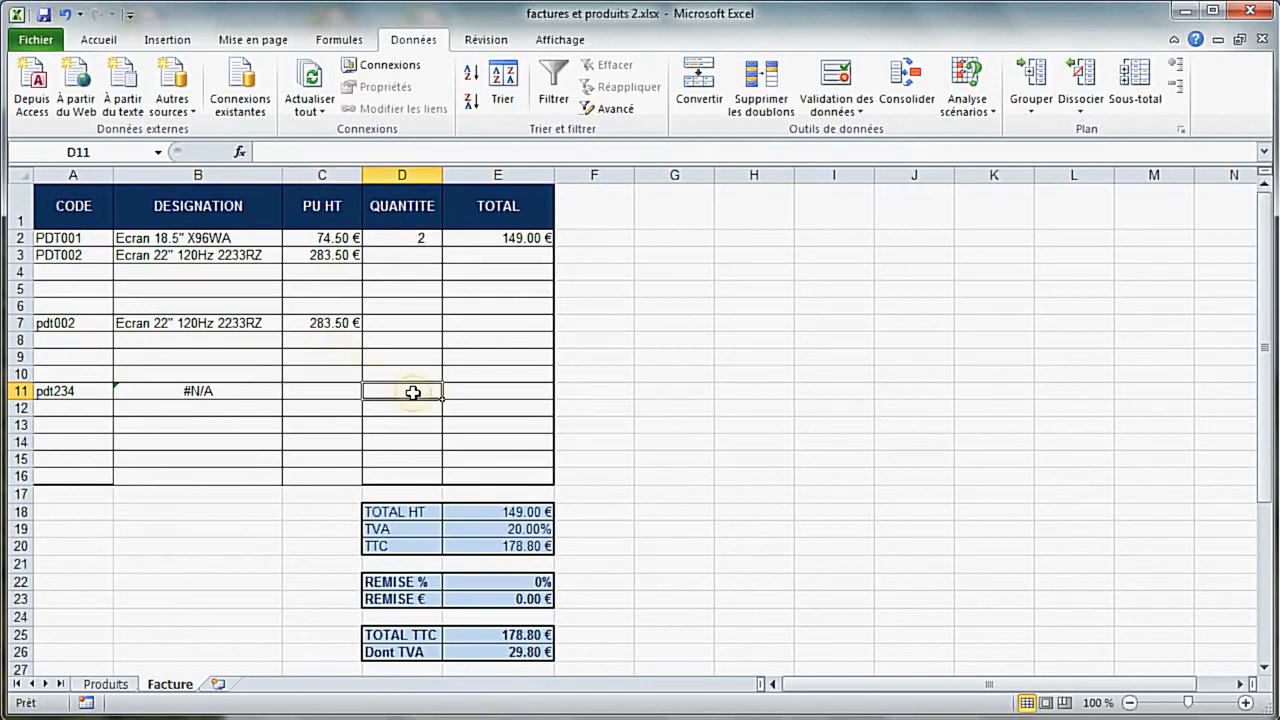
Examine the list of Information functions in the function library, including ESTNA and ESTVIDE, without inserting one
click(340, 40)
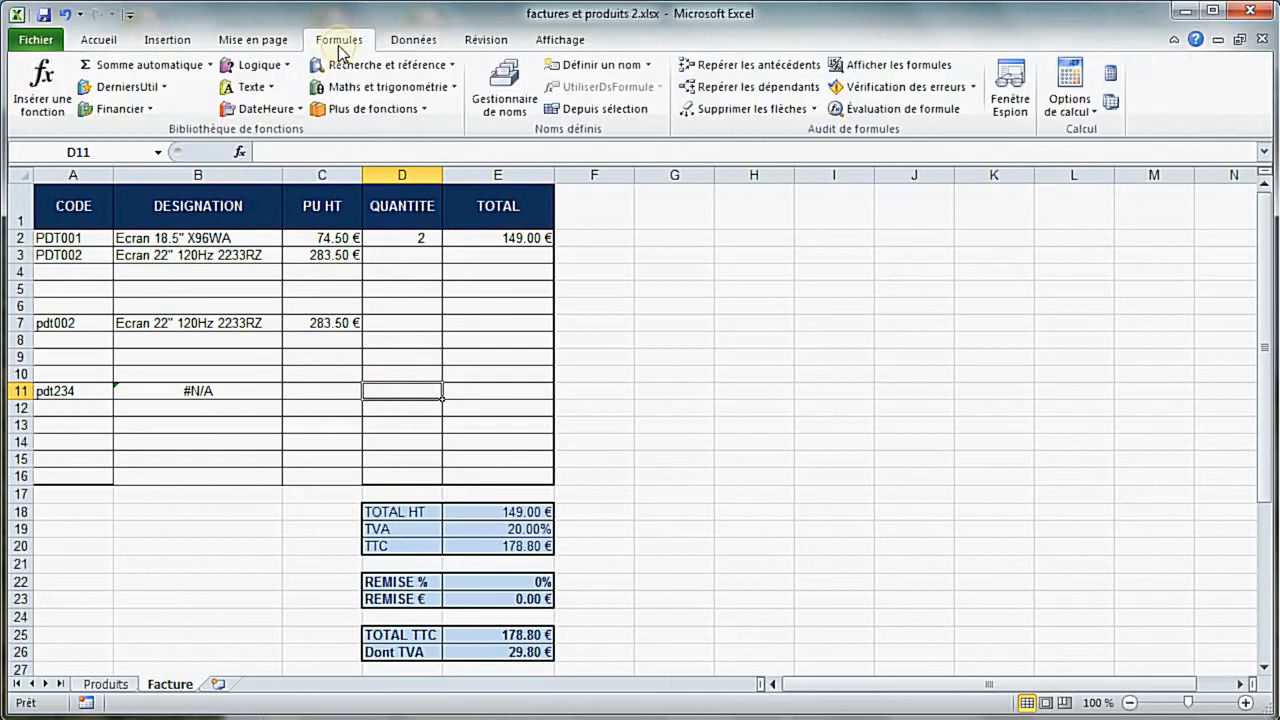
click(425, 107)
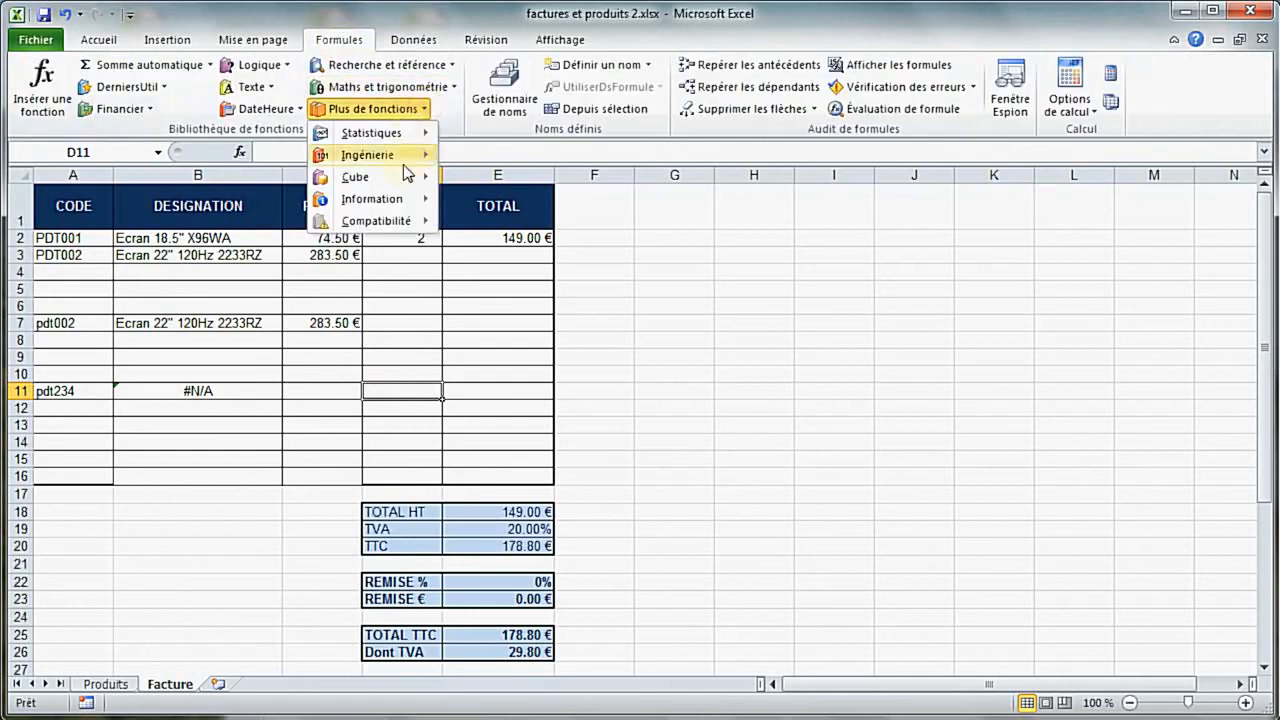
mouse_move(399, 197)
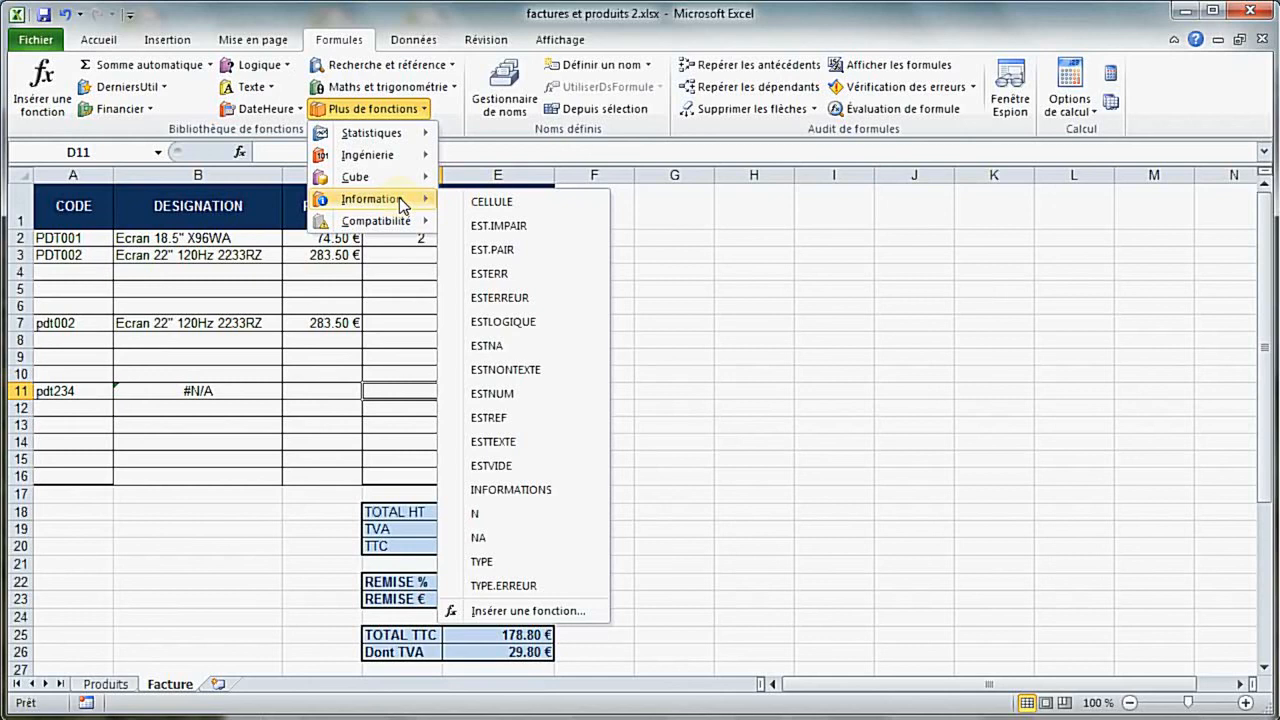
key(Escape)
key(Escape)
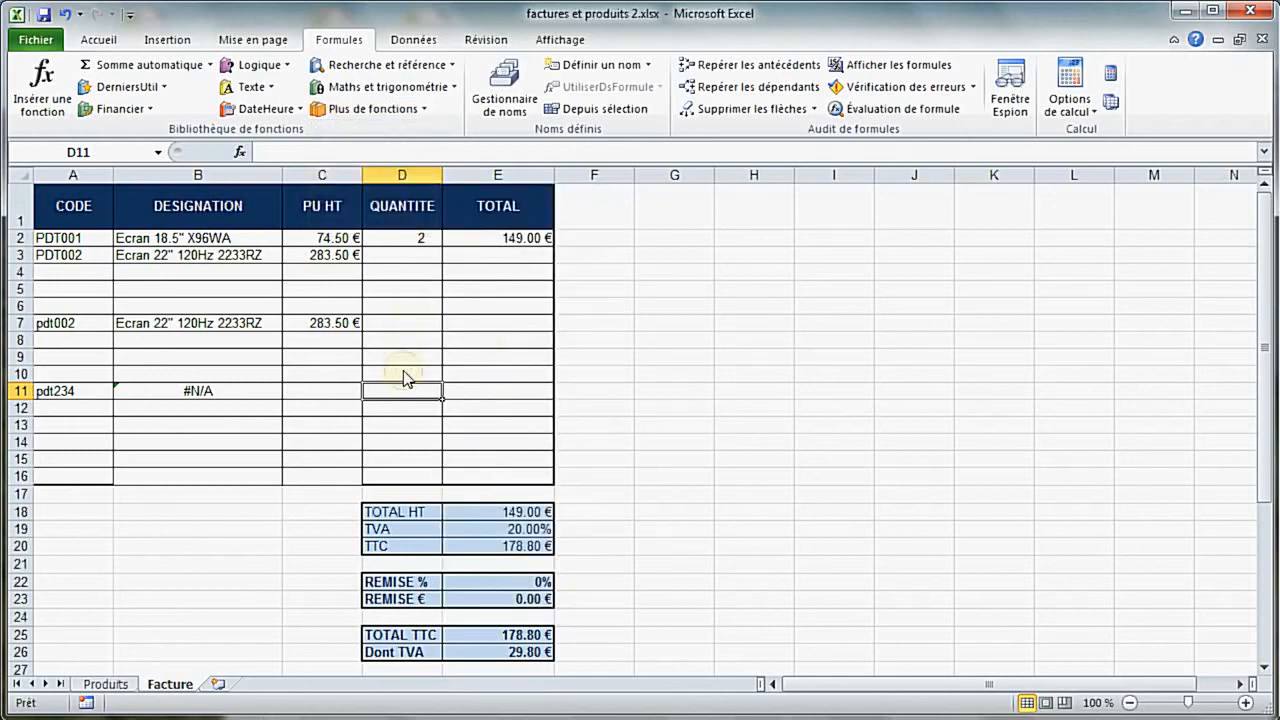